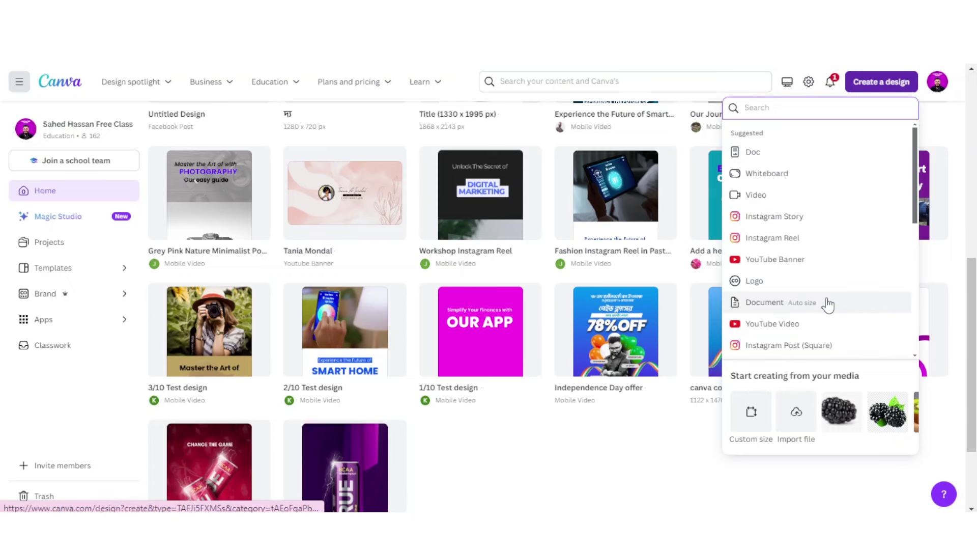
# Start a blank Facebook Post (Landscape) design found by searching 'facebook'
pyautogui.write('facebook')
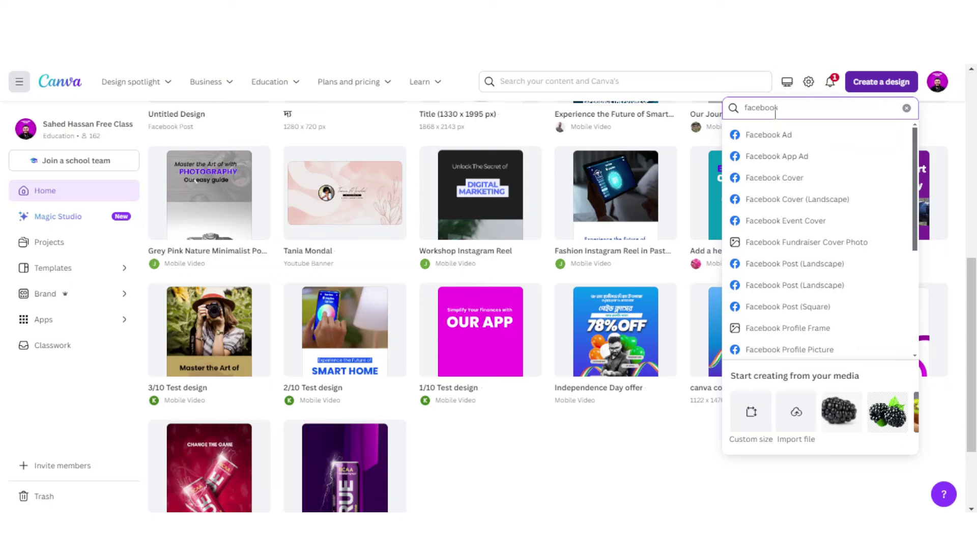
pyautogui.click(814, 284)
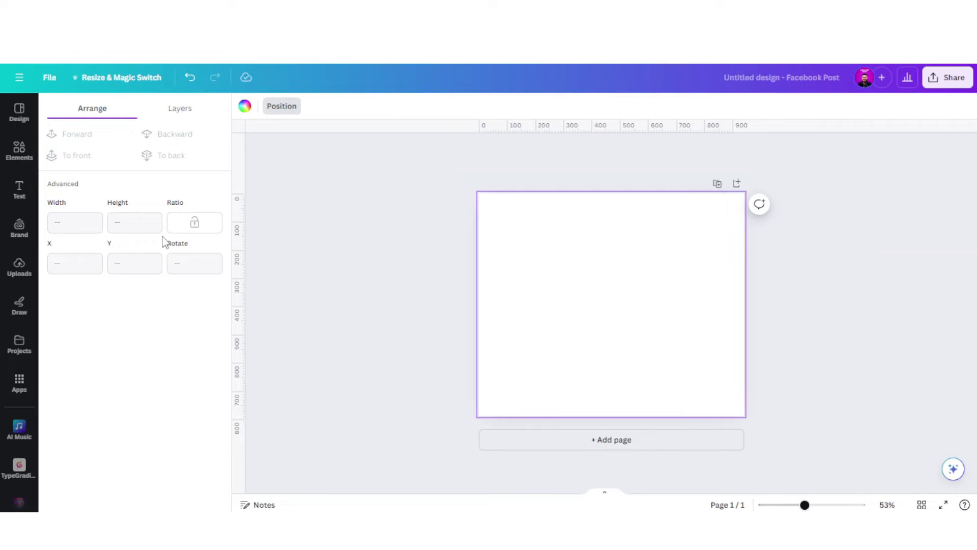
# Add the uploaded image of three purple TRUE BCAA cans to the page
pyautogui.click(19, 266)
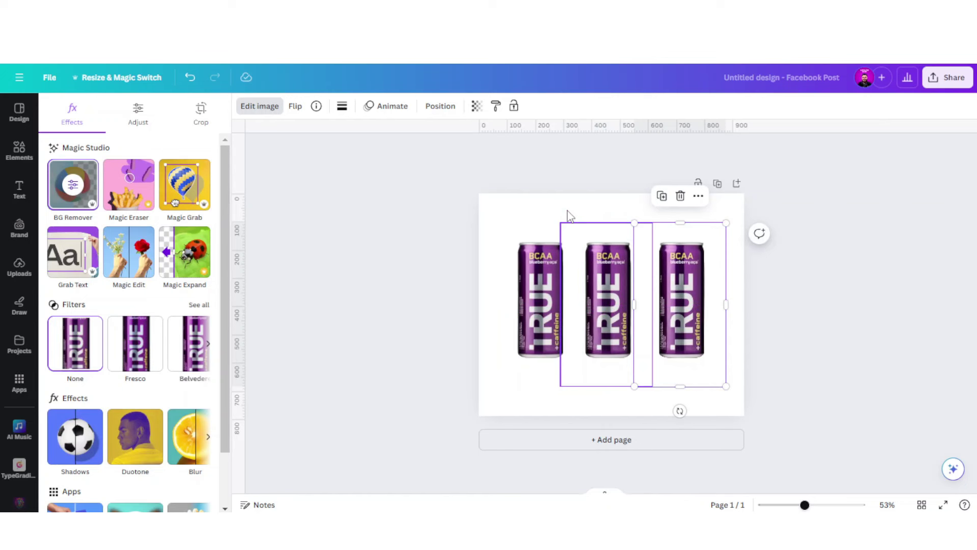
# Deselect the can image and hide the rulers around the page
pyautogui.click(461, 178)
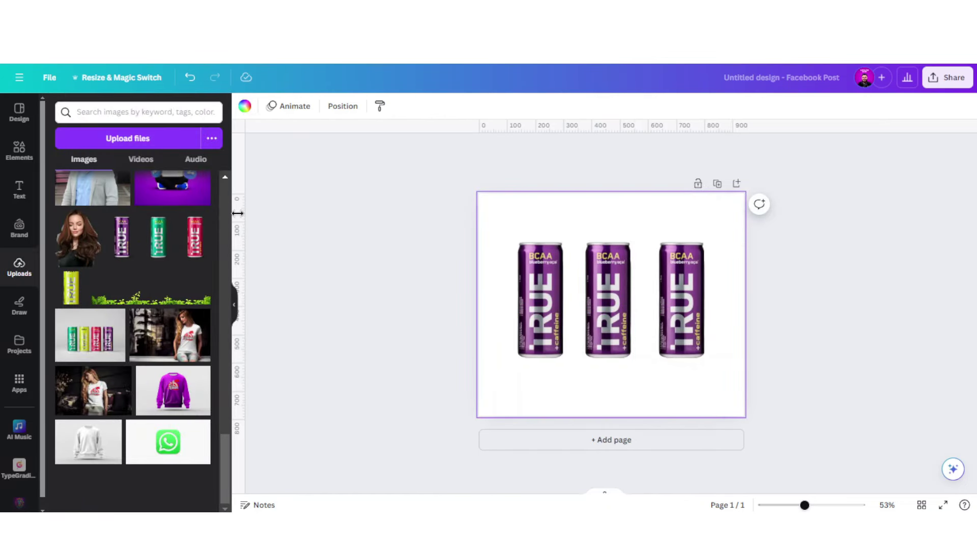
pyautogui.hotkey('shift', 'r')
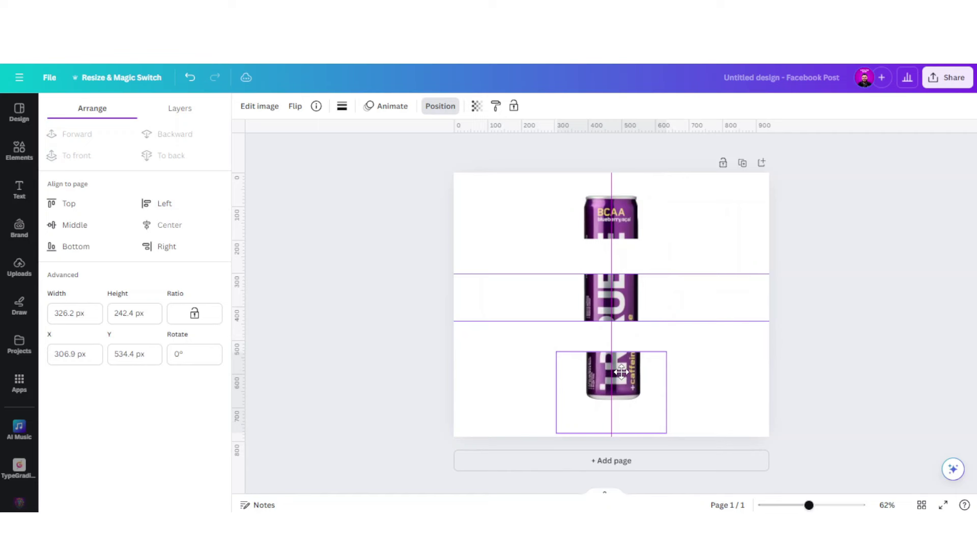
# Align the bottom slice, tilt the middle slice to about -30° and the top to 25°
pyautogui.moveTo(610, 371); pyautogui.dragTo(614, 370)
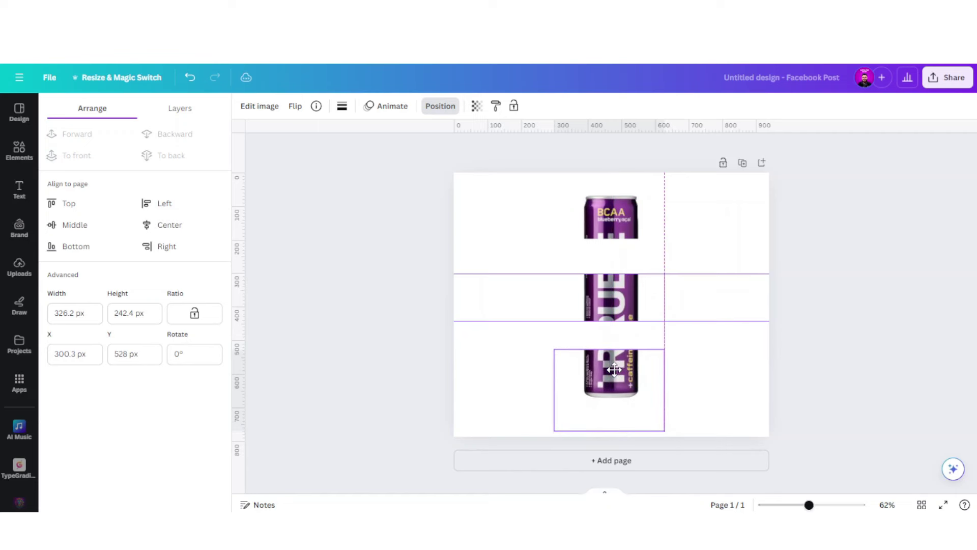
pyautogui.click(618, 300)
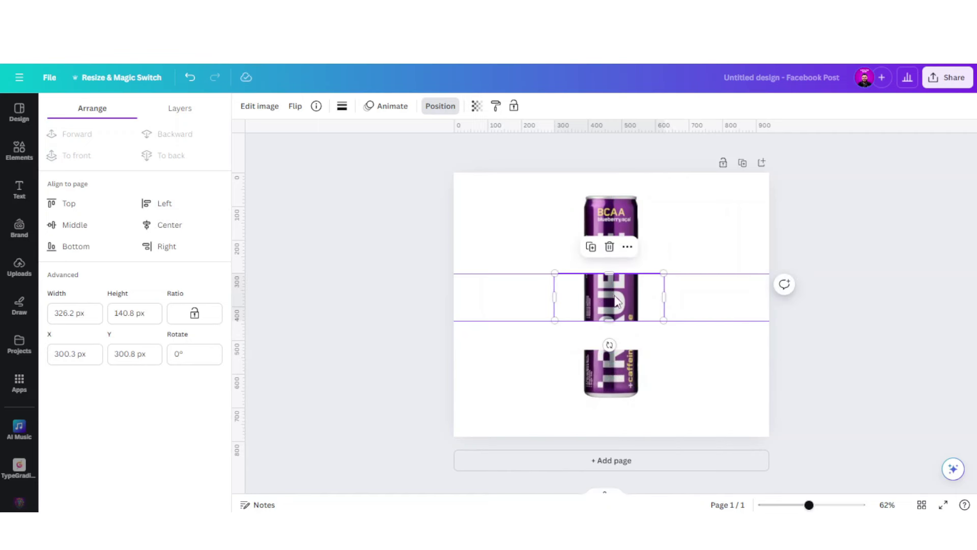
pyautogui.moveTo(609, 344); pyautogui.dragTo(645, 351)
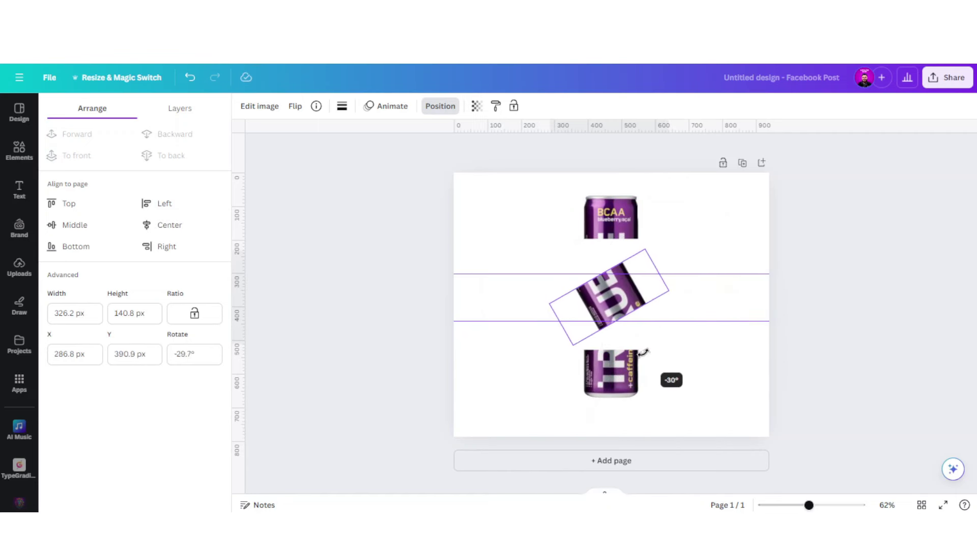
pyautogui.click(610, 219)
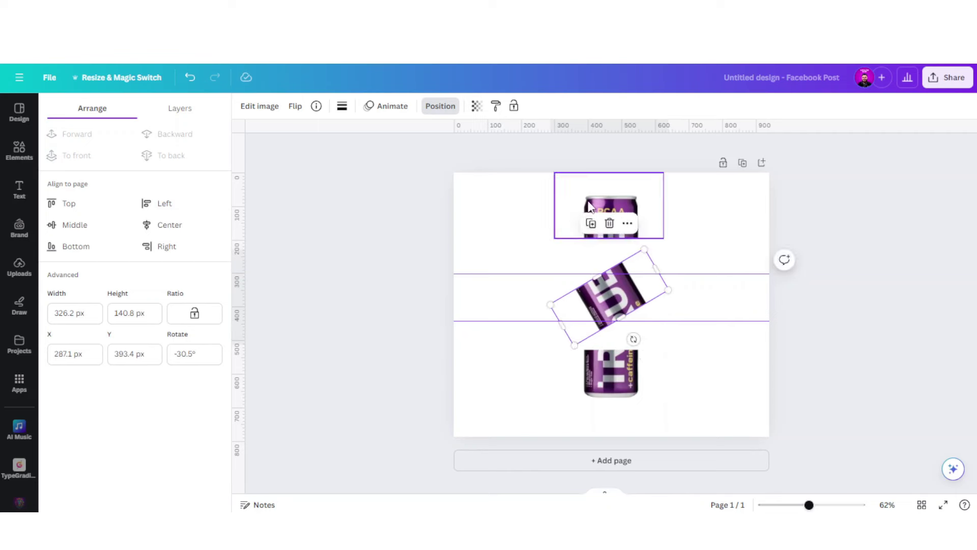
pyautogui.moveTo(585, 274); pyautogui.dragTo(571, 277)
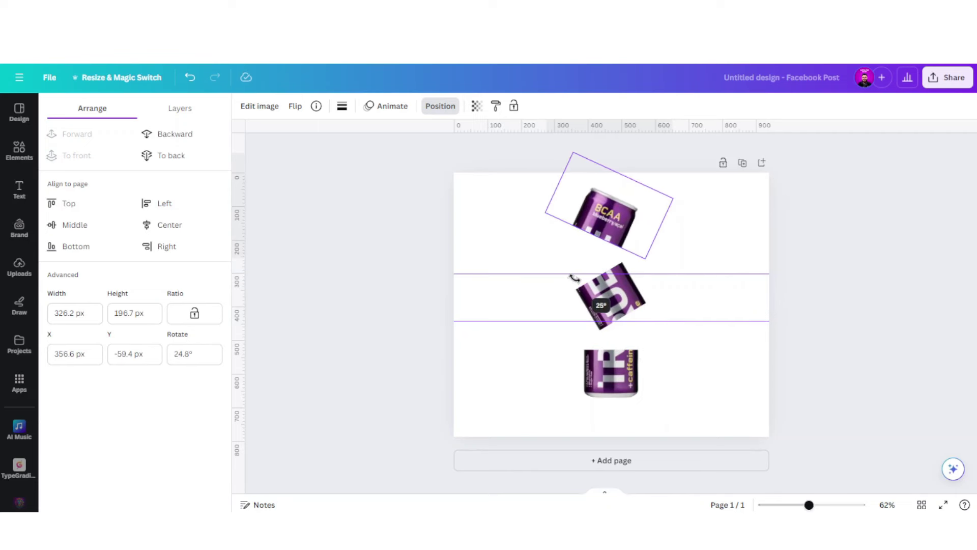
pyautogui.click(744, 230)
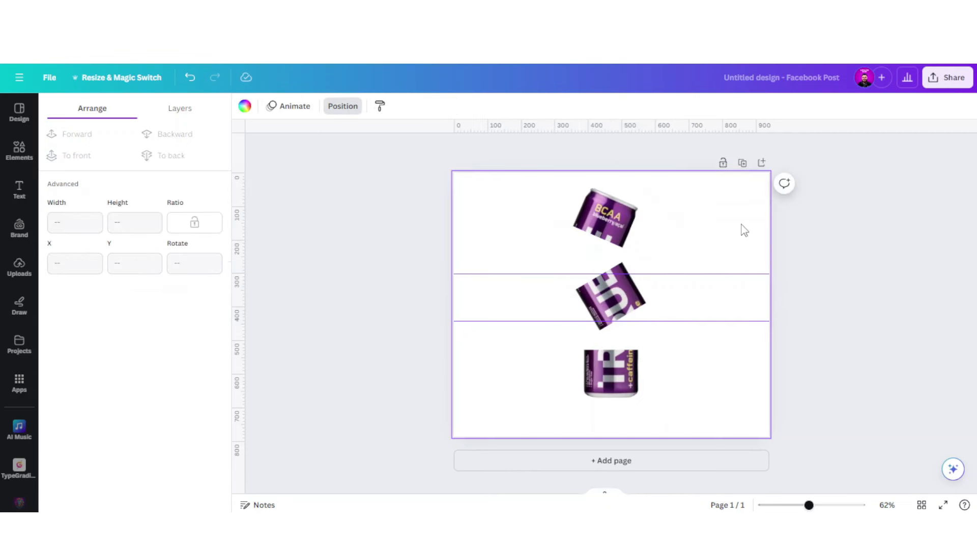
# Search the design elements library for 'frame'
pyautogui.click(19, 150)
pyautogui.write('frame')
pyautogui.press('Return')
pyautogui.click(77, 226)
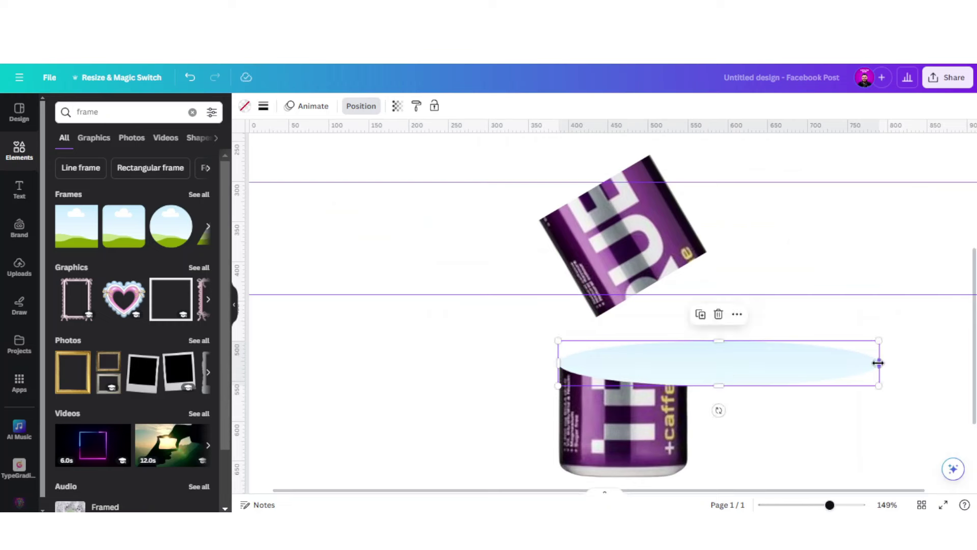
# Squash the circle frame to about 160×56 to cap the bottom can slice
pyautogui.moveTo(877, 362); pyautogui.dragTo(688, 372)
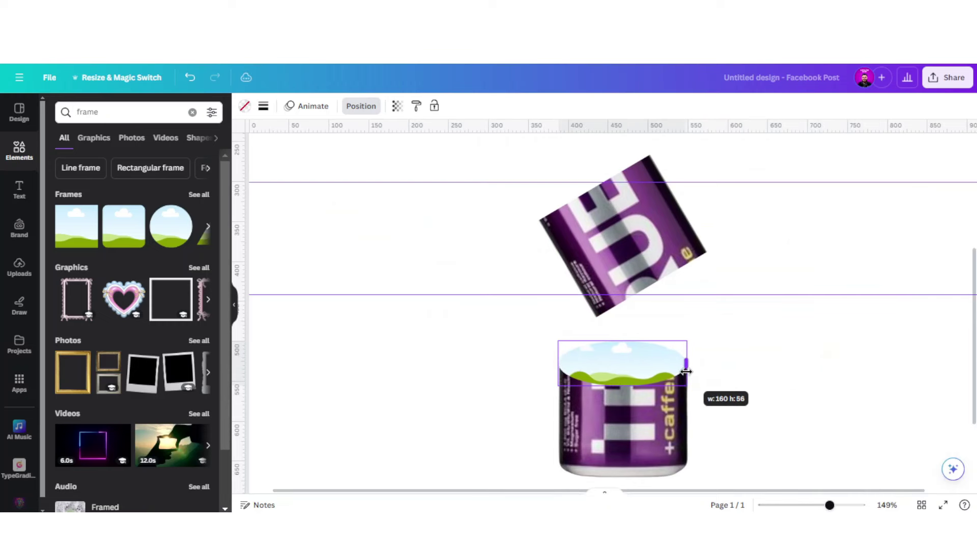
pyautogui.scroll(5, 646, 377)
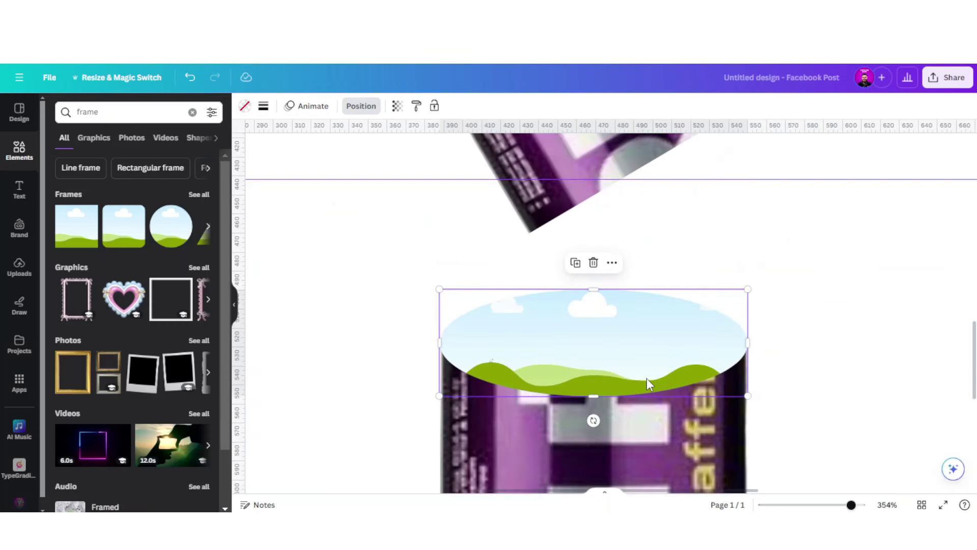
pyautogui.scroll(-5, 593, 299)
# Replace the search with 'violet' to find violet photos
pyautogui.tripleClick(127, 112)
pyautogui.write('violet')
pyautogui.press('Return')
pyautogui.click(131, 138)
# Fill the oval frame with a dark violet photo
pyautogui.moveTo(105, 270); pyautogui.dragTo(618, 313)
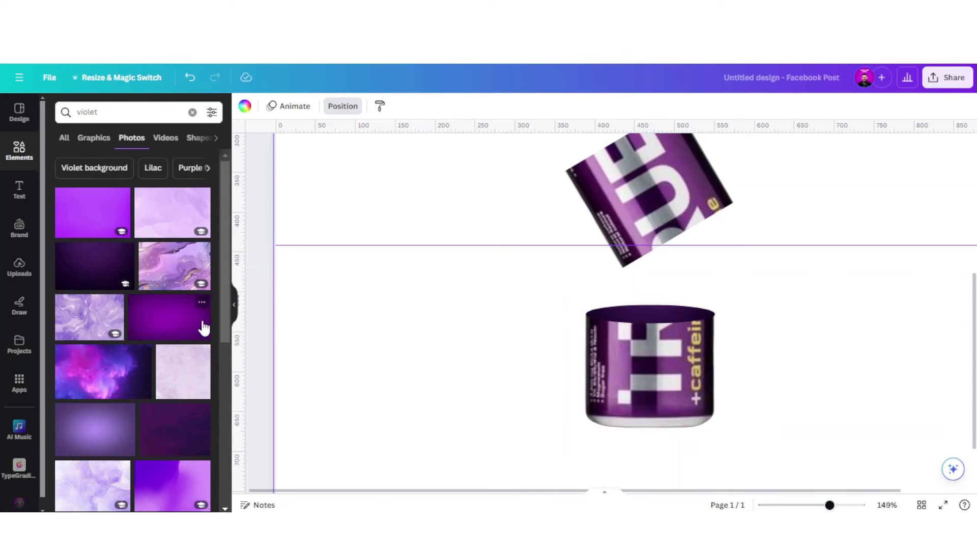
pyautogui.scroll(-3, 140, 353)
pyautogui.scroll(-3, 142, 357)
pyautogui.scroll(-3, 142, 357)
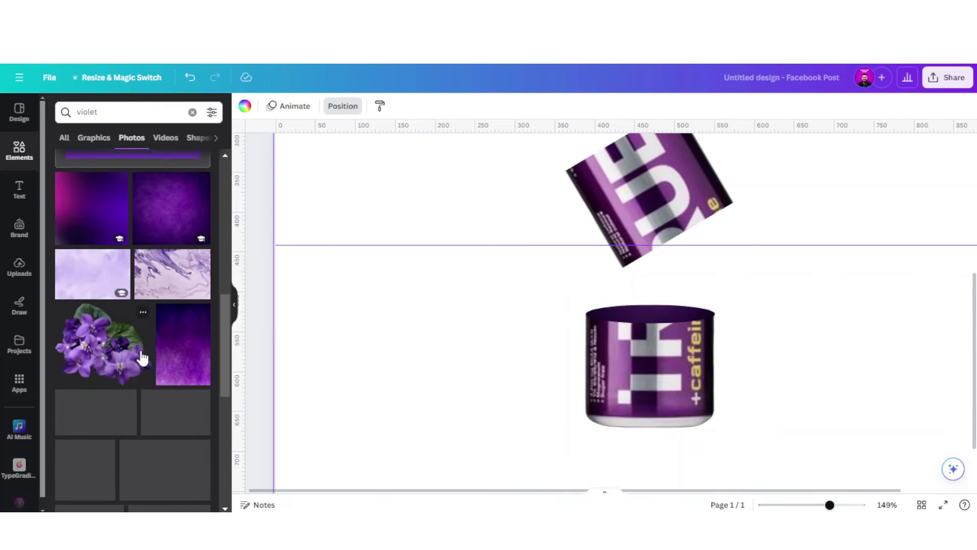
pyautogui.scroll(-3, 142, 357)
# Set the violet oval's vignette adjustment to 100
pyautogui.click(651, 313)
pyautogui.click(259, 106)
pyautogui.click(137, 113)
pyautogui.scroll(-10, 134, 305)
pyautogui.moveTo(114, 456); pyautogui.dragTo(175, 456)
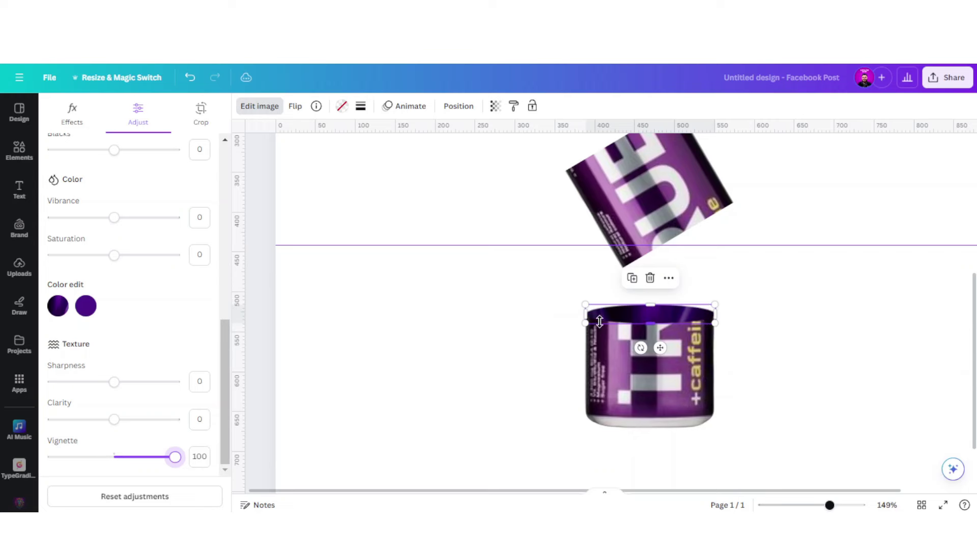
# Place the spare oval lid copies to the left of the can slices
pyautogui.click(792, 340)
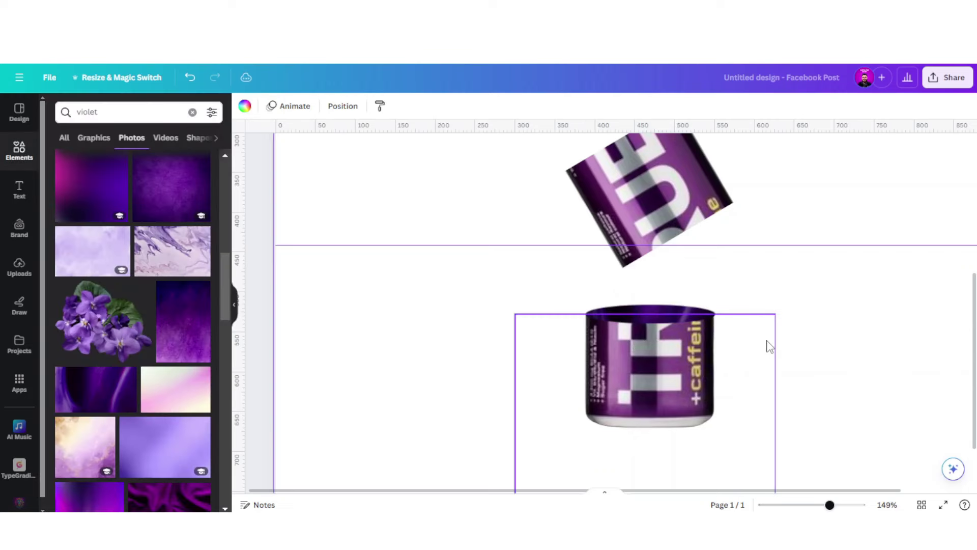
pyautogui.scroll(3, 768, 345)
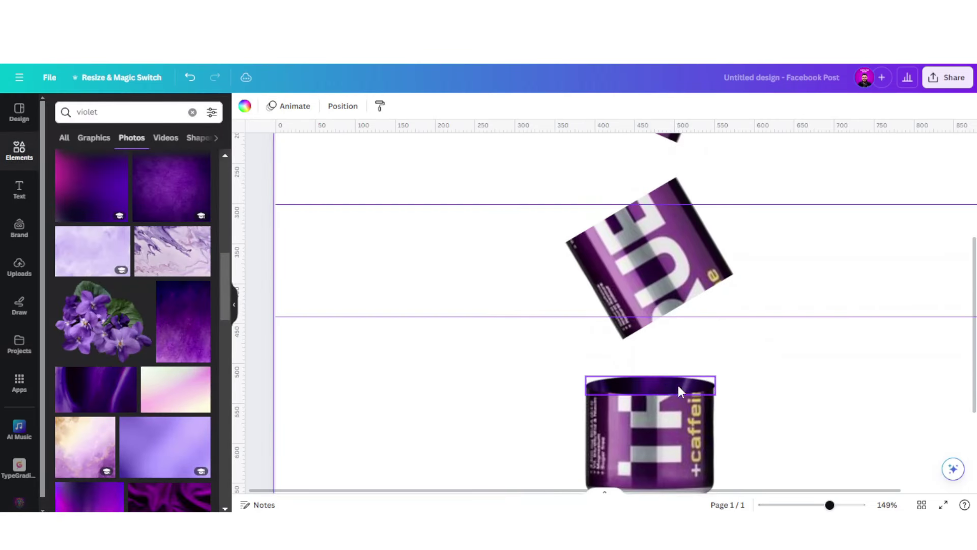
pyautogui.moveTo(666, 390)
pyautogui.mouseDown()
pyautogui.moveTo(499, 265)
pyautogui.moveTo(465, 358)
pyautogui.moveTo(452, 360)
pyautogui.mouseUp()
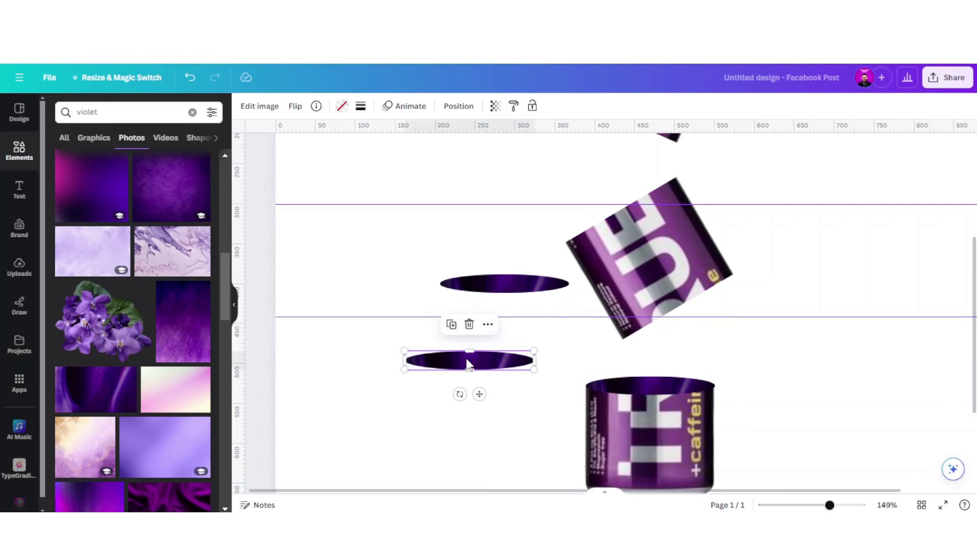
# Tilt and fit a violet oval onto the middle slice's top rim
pyautogui.click(521, 286)
pyautogui.moveTo(494, 318)
pyautogui.mouseDown()
pyautogui.moveTo(517, 321)
pyautogui.moveTo(563, 253)
pyautogui.moveTo(628, 211)
pyautogui.mouseUp()
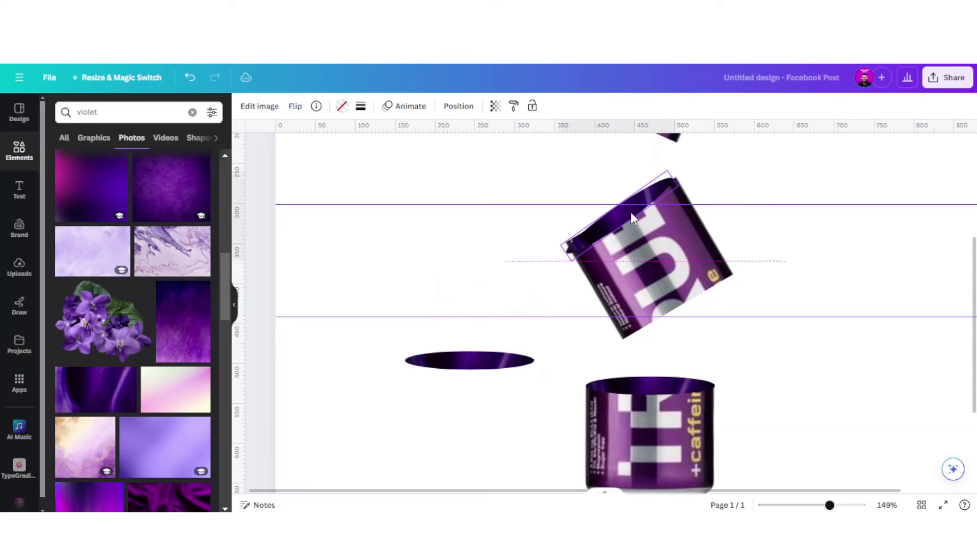
pyautogui.scroll(3, 656, 213)
pyautogui.scroll(3, 657, 212)
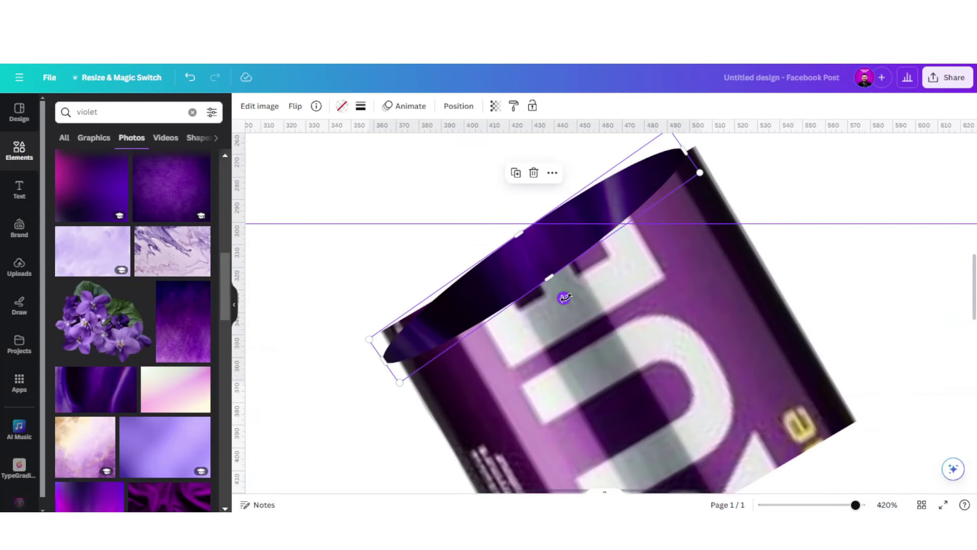
pyautogui.moveTo(564, 297); pyautogui.dragTo(560, 301)
pyautogui.moveTo(494, 287); pyautogui.dragTo(497, 271)
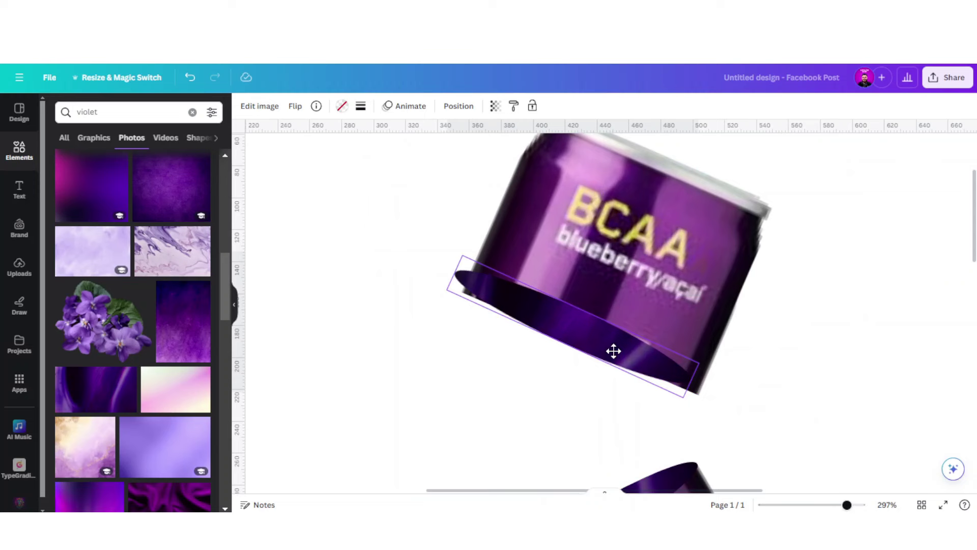
# Place an oval under the BCAA slice's bottom edge, sized to the can's width
pyautogui.moveTo(613, 349); pyautogui.dragTo(622, 370)
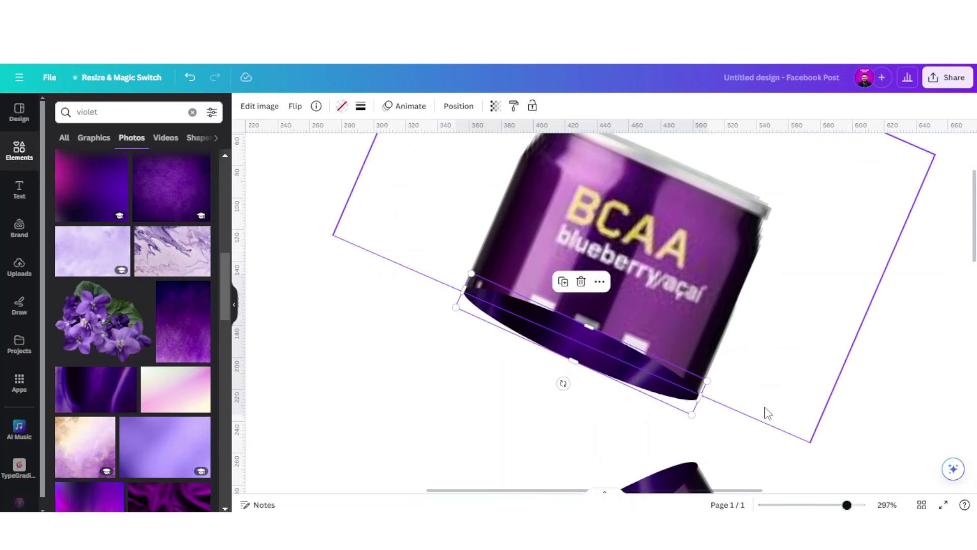
pyautogui.scroll(5, 709, 410)
pyautogui.moveTo(697, 392); pyautogui.dragTo(692, 392)
pyautogui.write('Water Splash Illustration')
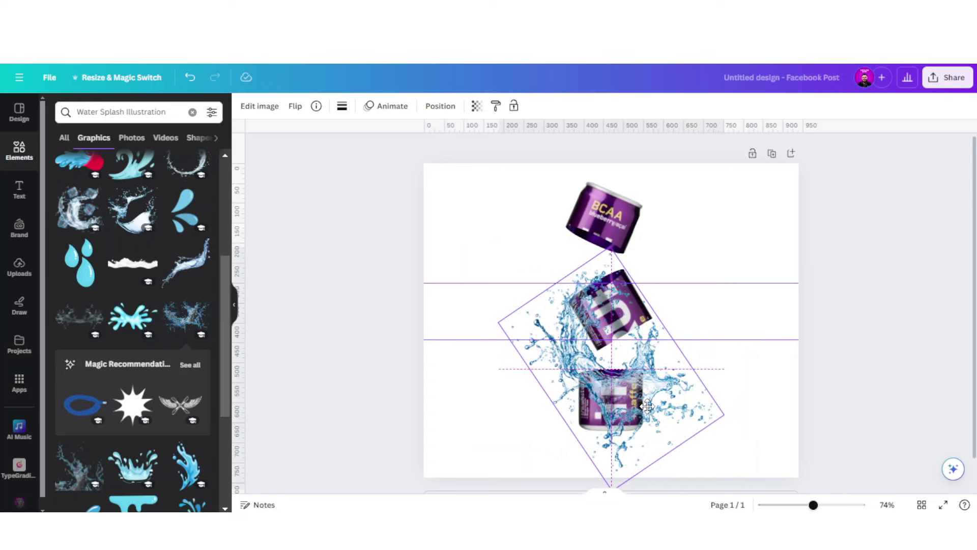
# Bring up the water splash's image editing options to show Duotone presets
pyautogui.click(261, 113)
# Apply the Violet duotone to the splash with a bright lilac #C768FF highlight
pyautogui.click(138, 459)
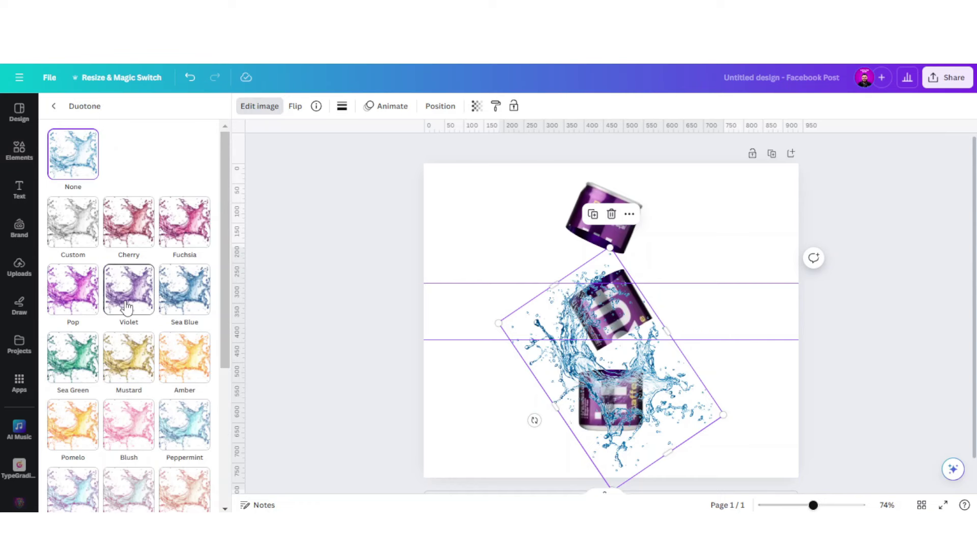
pyautogui.click(127, 307)
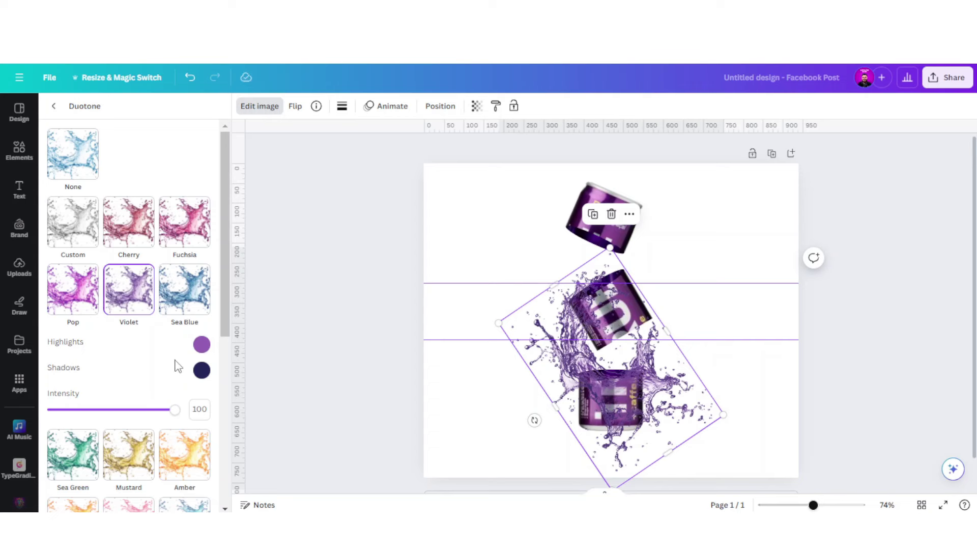
pyautogui.click(202, 345)
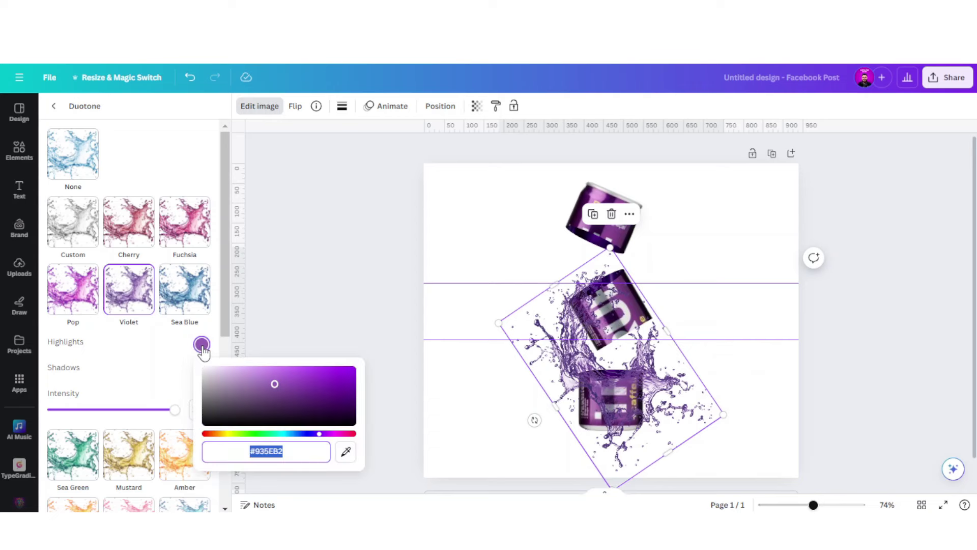
pyautogui.click(352, 380)
pyautogui.moveTo(368, 380)
pyautogui.mouseDown()
pyautogui.moveTo(383, 413)
pyautogui.moveTo(392, 388)
pyautogui.mouseUp()
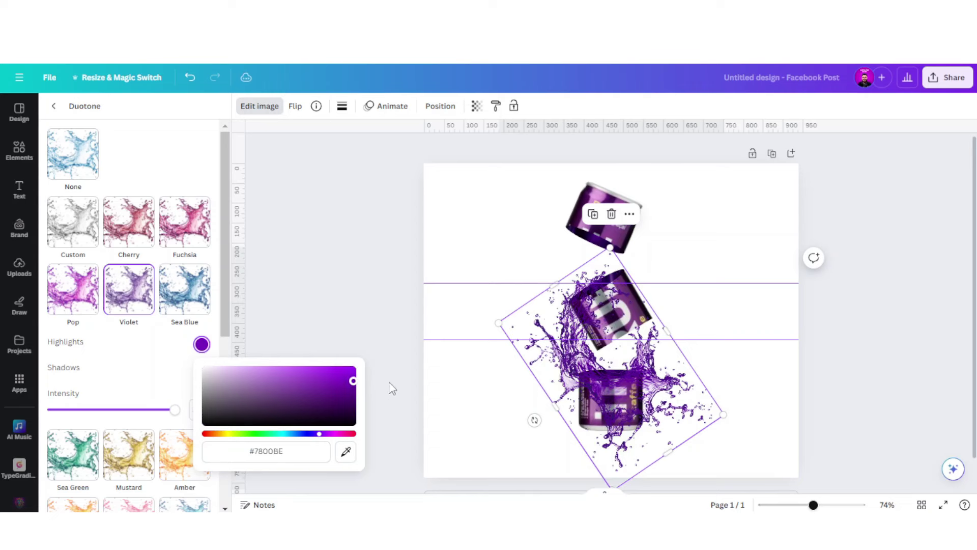
pyautogui.click(294, 366)
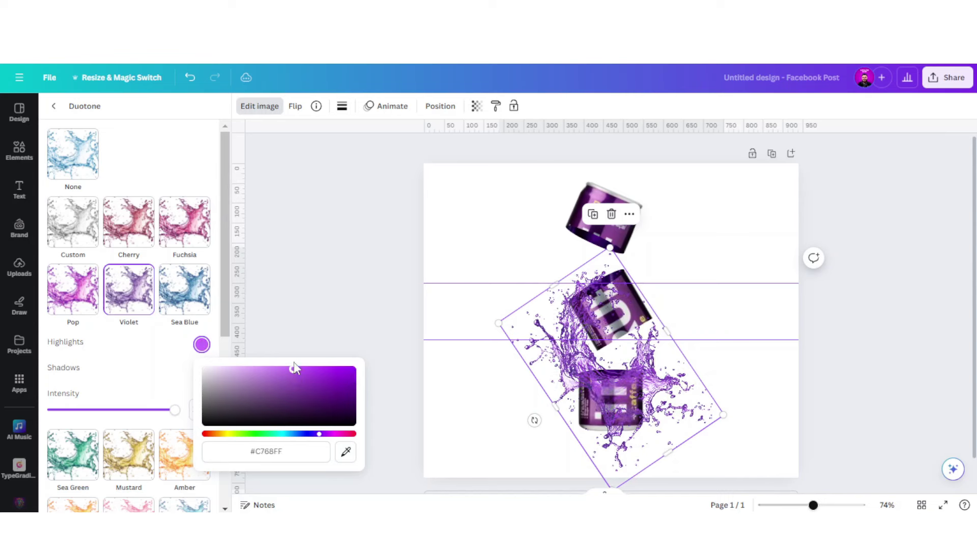
pyautogui.click(152, 367)
# Set the duotone shadows to near-black #06000A and close the colour settings
pyautogui.click(202, 370)
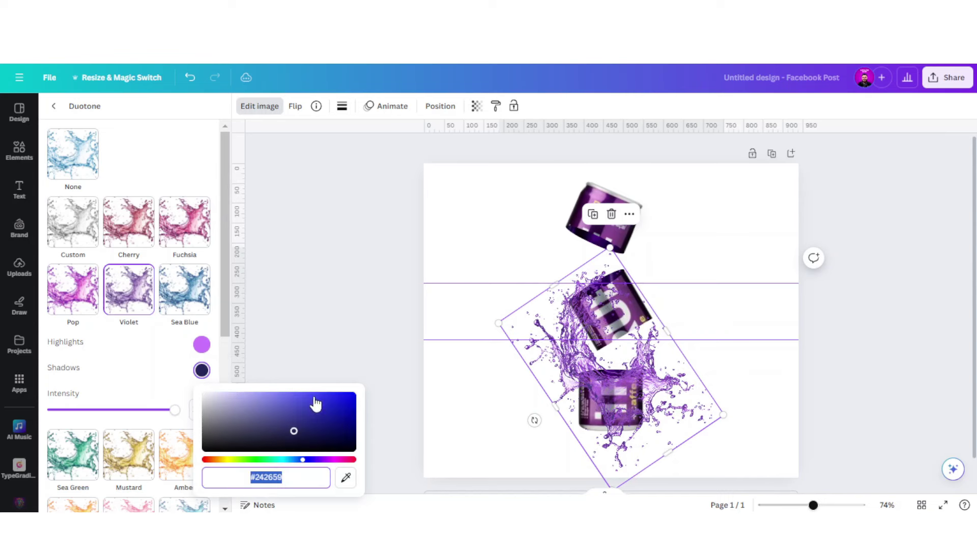
pyautogui.moveTo(341, 416); pyautogui.dragTo(411, 454)
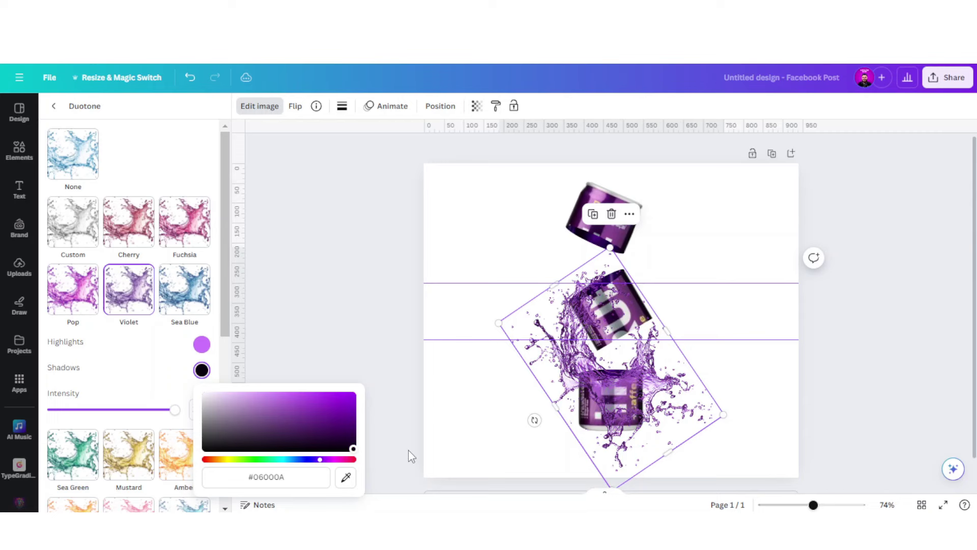
pyautogui.click(469, 405)
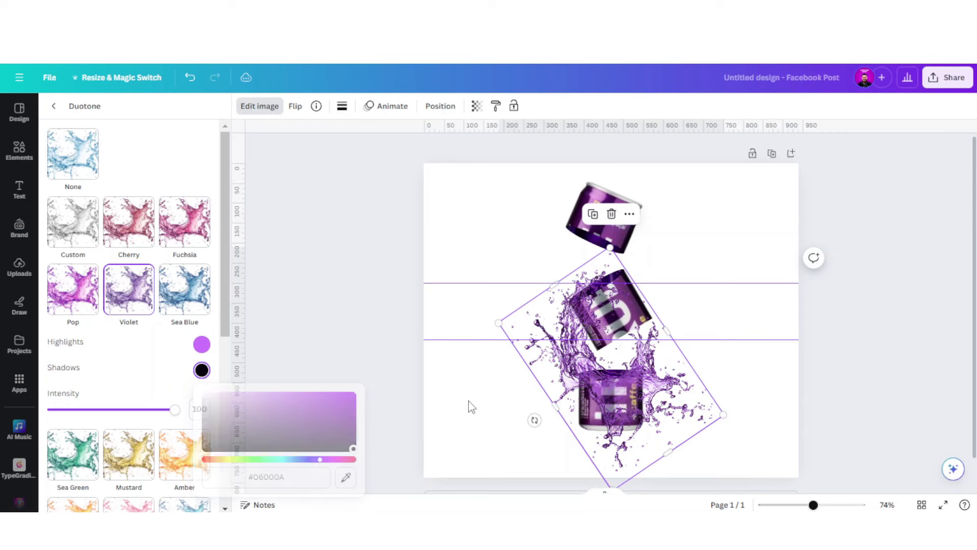
# Stretch, flip horizontally, rotate to about -98° and move the splash over the top cans
pyautogui.click(588, 371)
pyautogui.moveTo(480, 369); pyautogui.dragTo(425, 305)
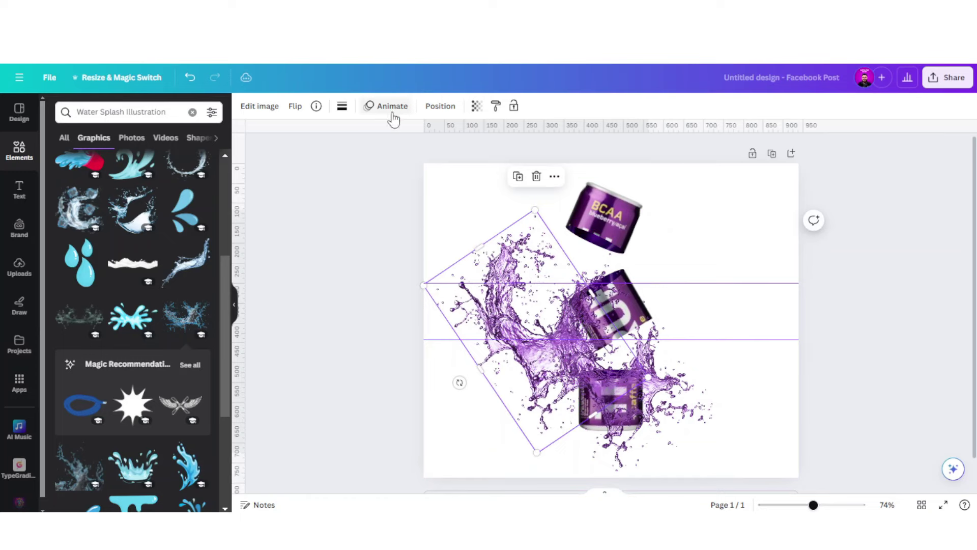
pyautogui.click(294, 106)
pyautogui.click(305, 145)
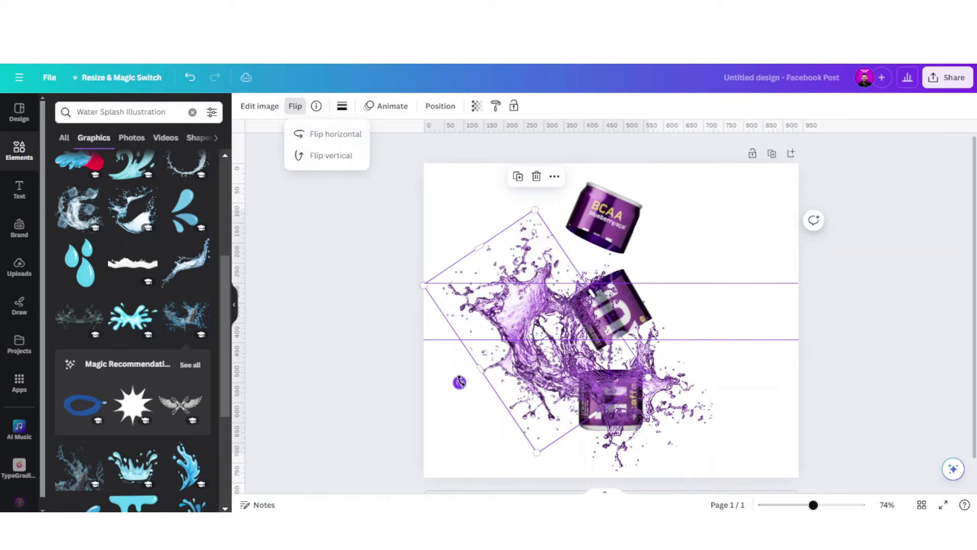
pyautogui.moveTo(459, 382); pyautogui.dragTo(564, 327)
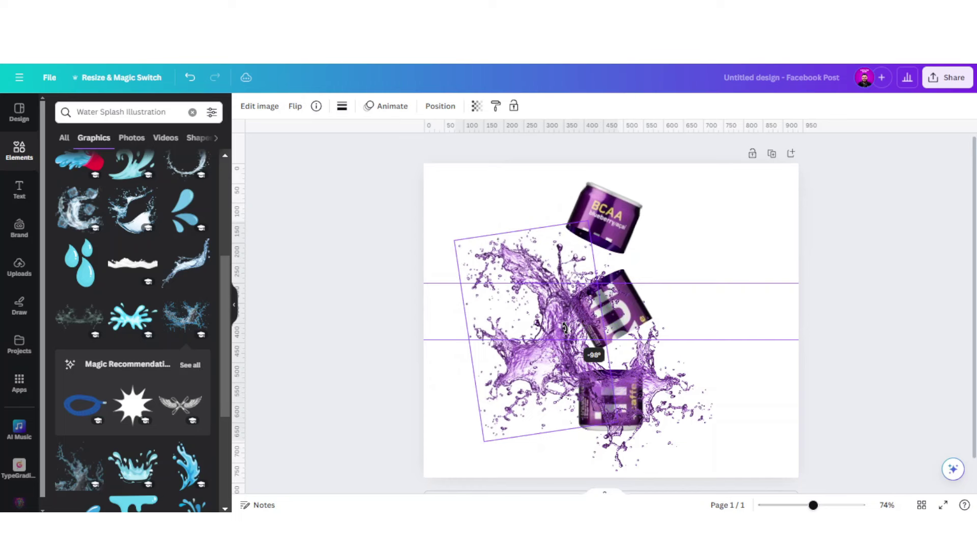
pyautogui.moveTo(506, 369); pyautogui.dragTo(590, 303)
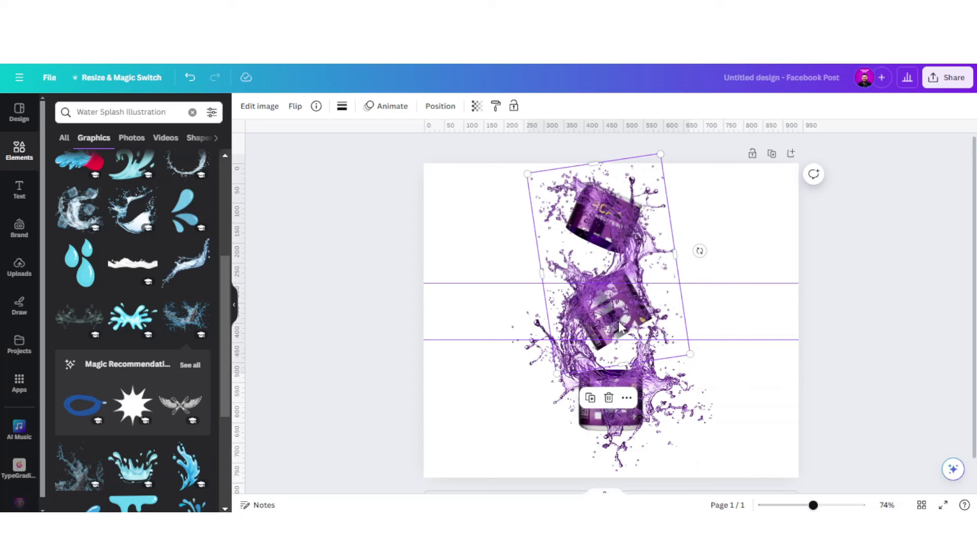
# In the Layers list, move the middle can and the dark diagonal shape above the splashes
pyautogui.click(437, 107)
pyautogui.click(181, 109)
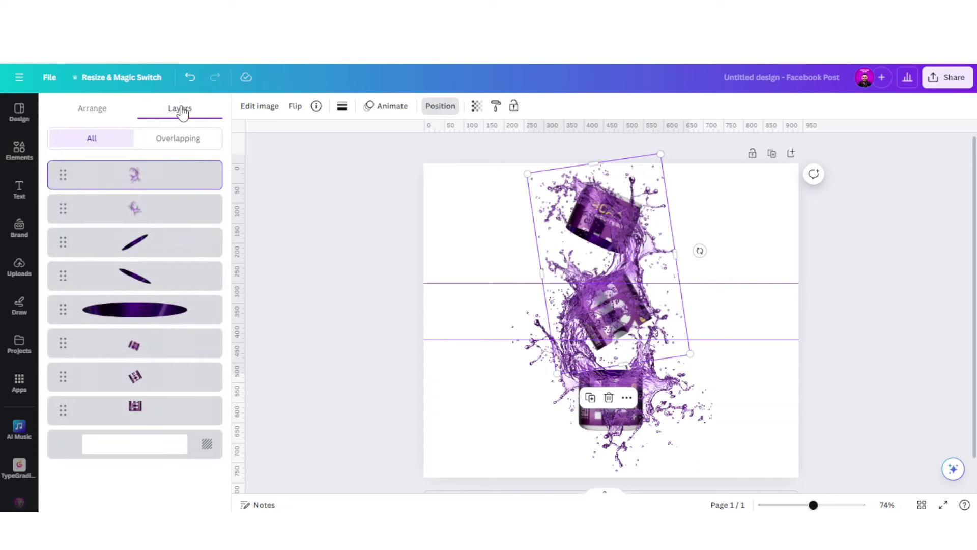
pyautogui.click(170, 377)
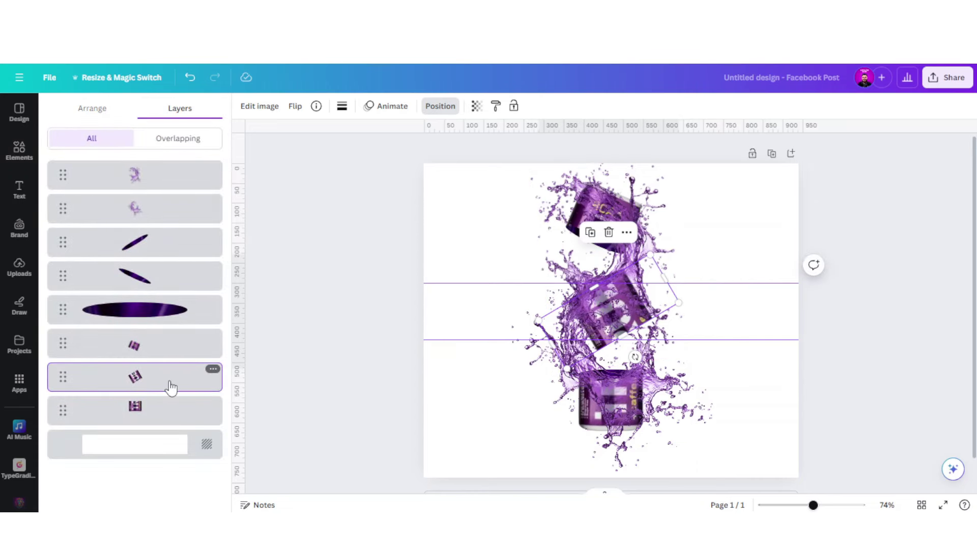
pyautogui.moveTo(170, 384); pyautogui.dragTo(170, 173)
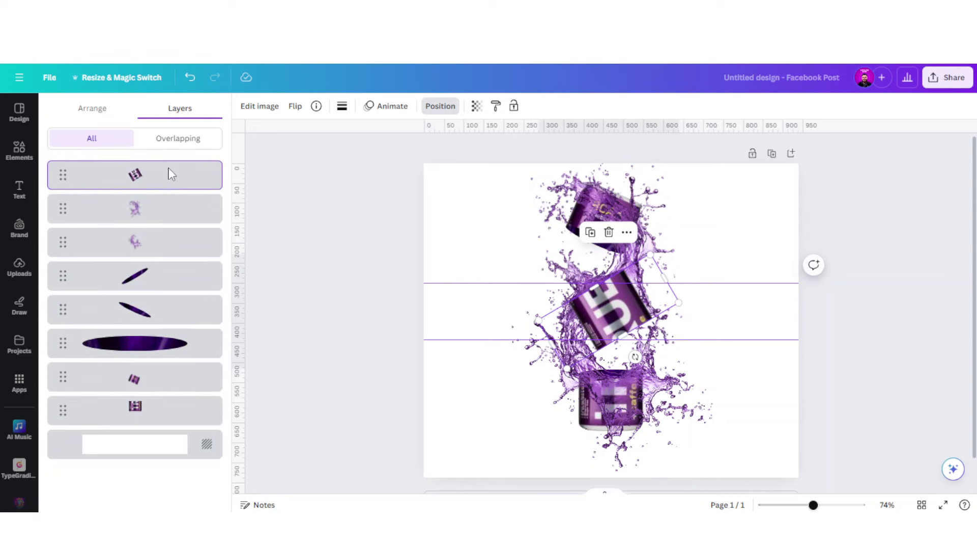
pyautogui.click(152, 288)
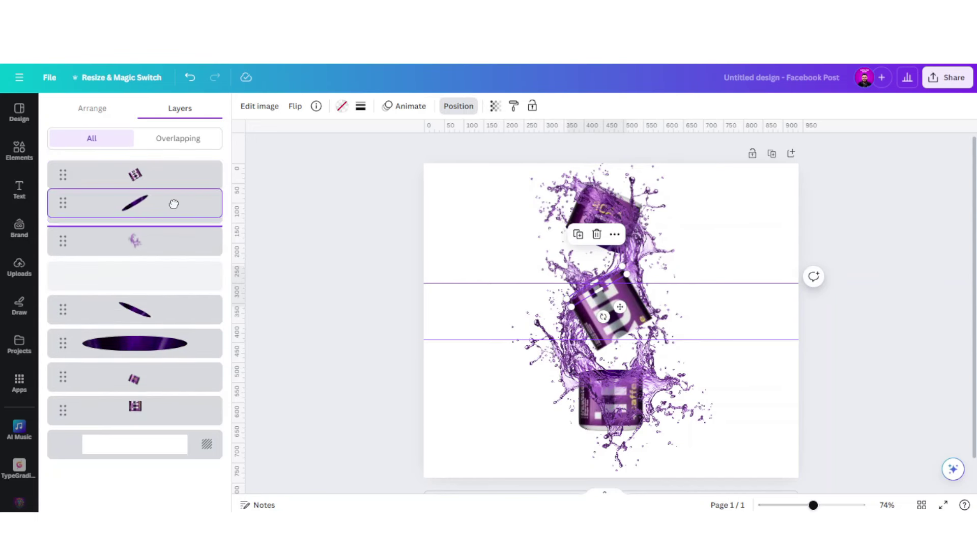
pyautogui.moveTo(176, 288); pyautogui.dragTo(174, 173)
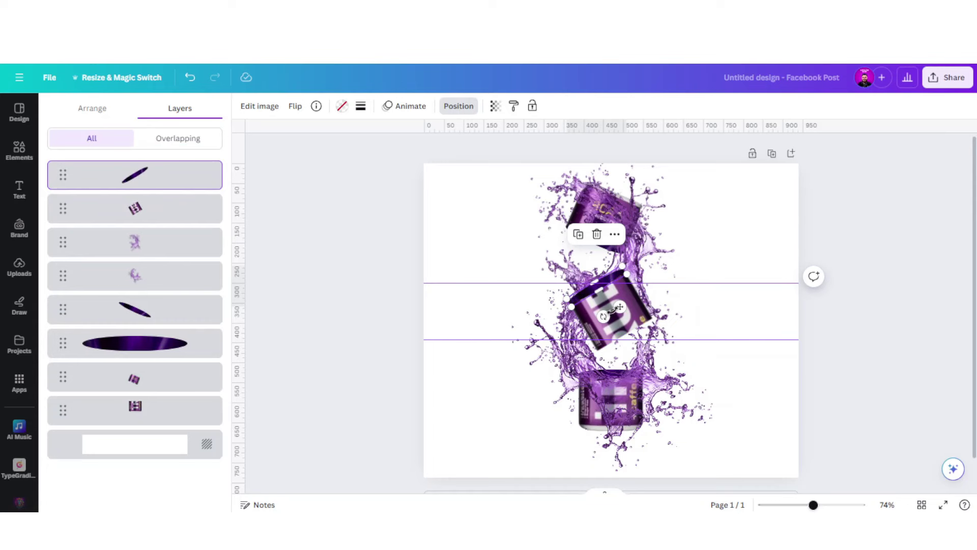
# Select all the cans and splashes and shrink them together to 435 × 676
pyautogui.click(731, 243)
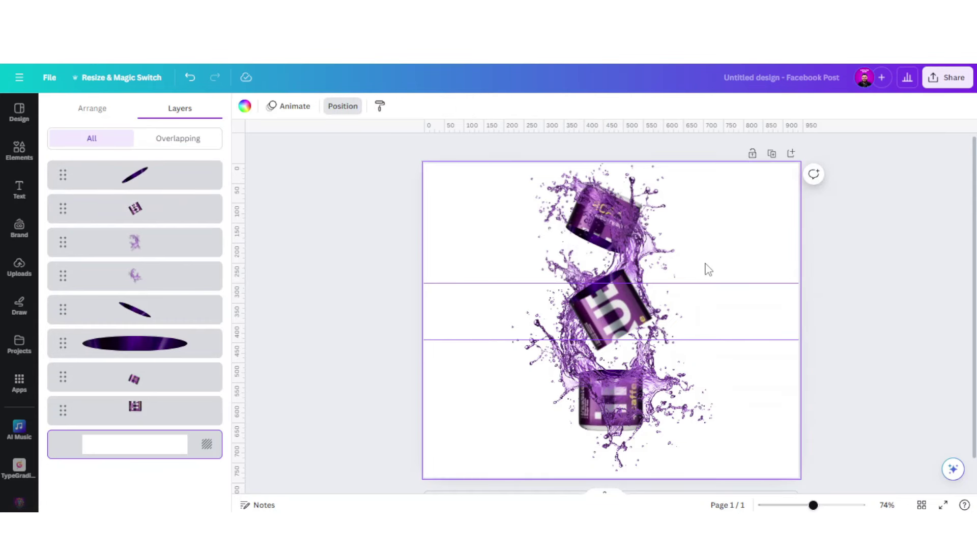
pyautogui.scroll(3, 709, 269)
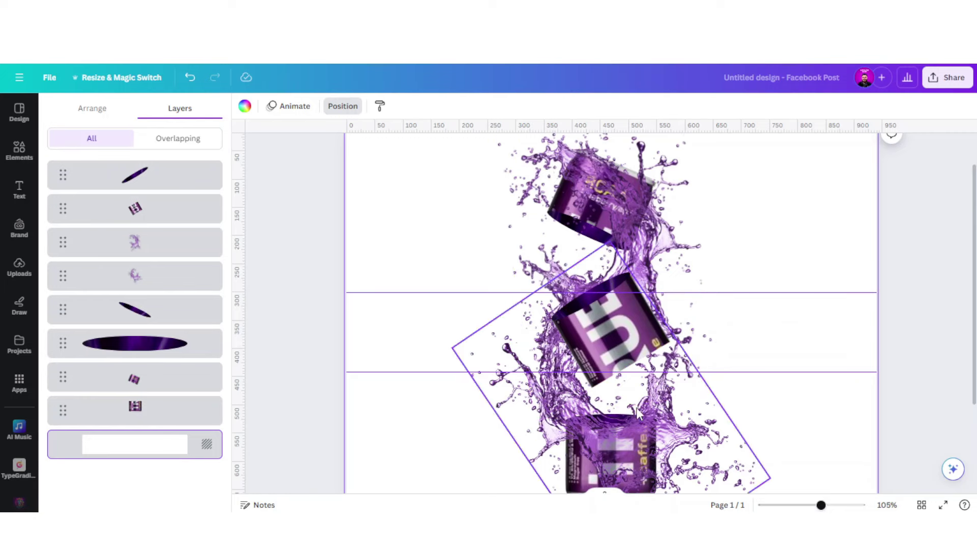
pyautogui.scroll(-5, 637, 411)
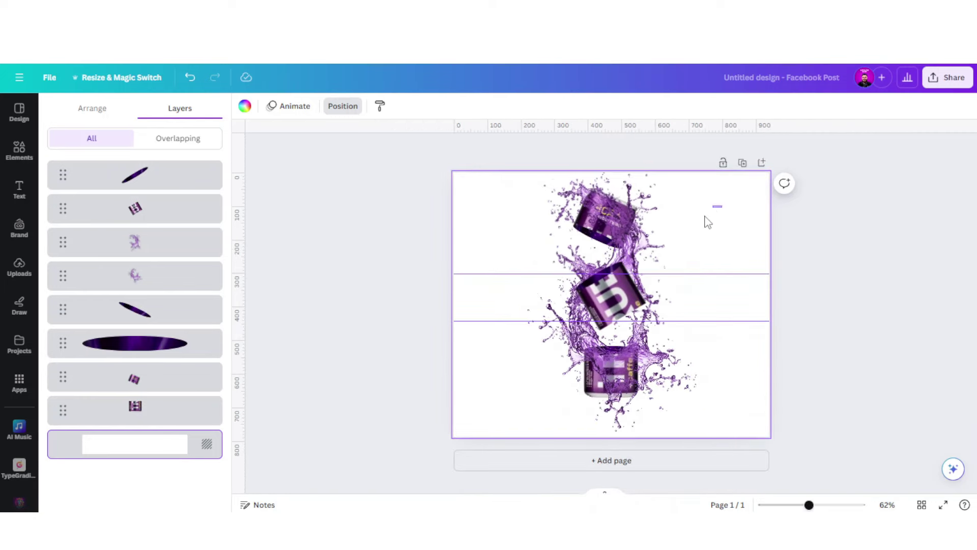
pyautogui.moveTo(707, 219); pyautogui.dragTo(585, 427)
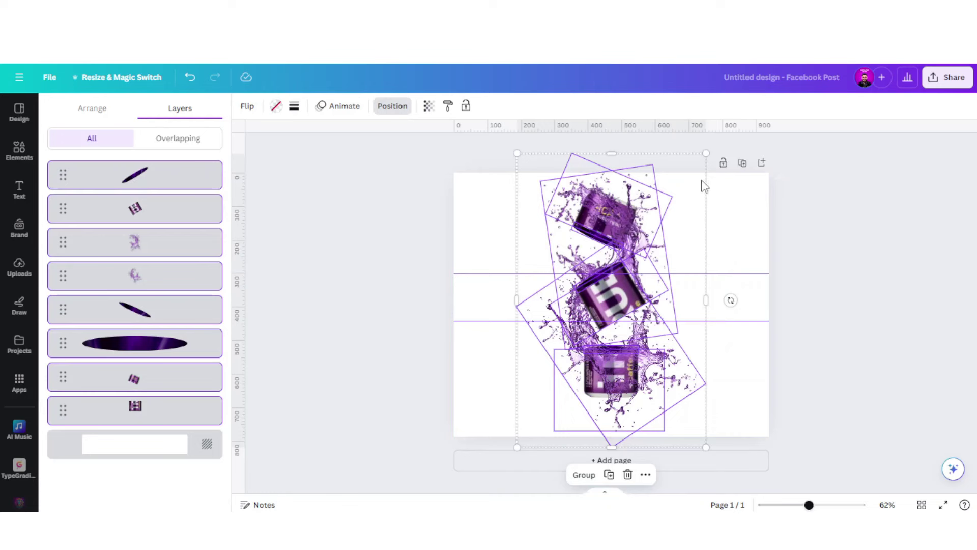
pyautogui.moveTo(704, 152); pyautogui.dragTo(692, 205)
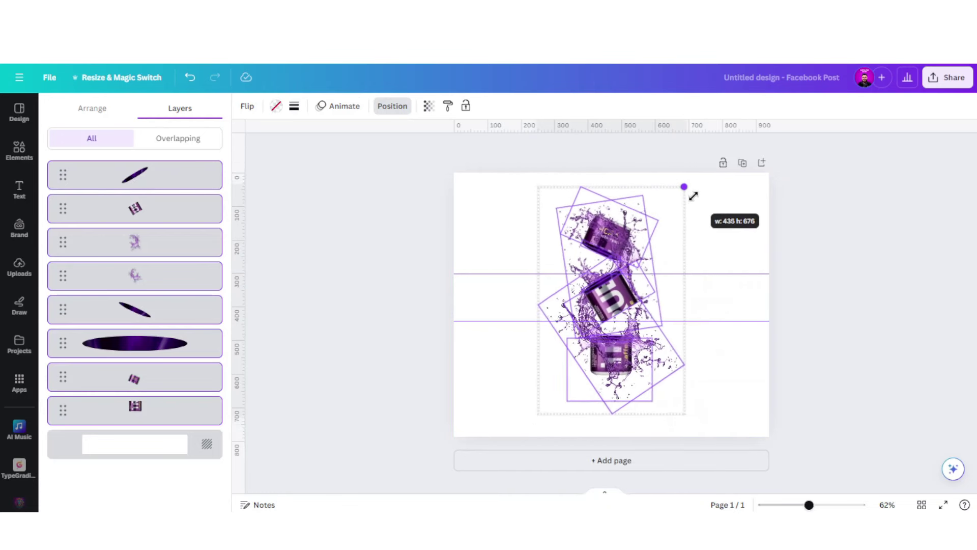
pyautogui.click(726, 245)
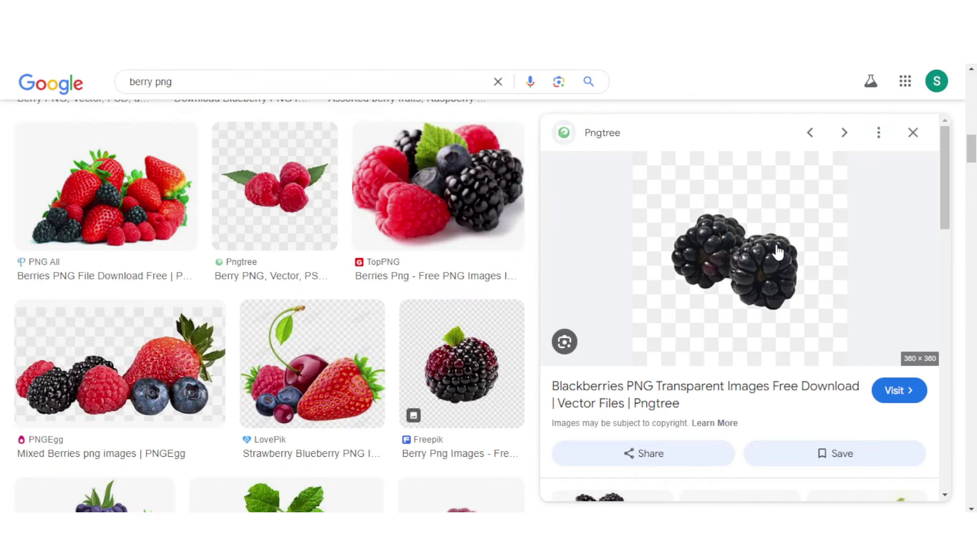
# Scroll the berry png results and drag a leafy blackberry PNG into the Canva design
pyautogui.scroll(-4, 756, 337)
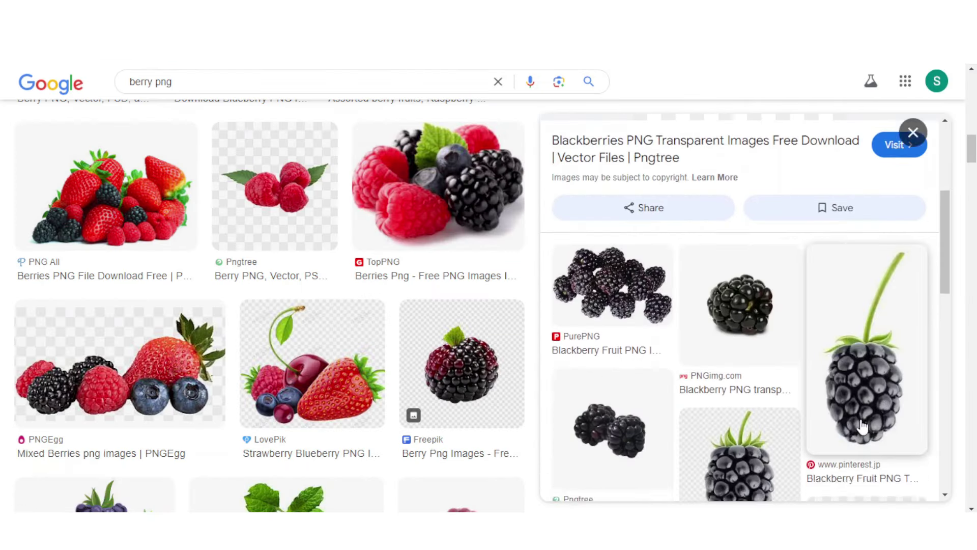
pyautogui.scroll(-3, 617, 397)
pyautogui.scroll(-3, 792, 407)
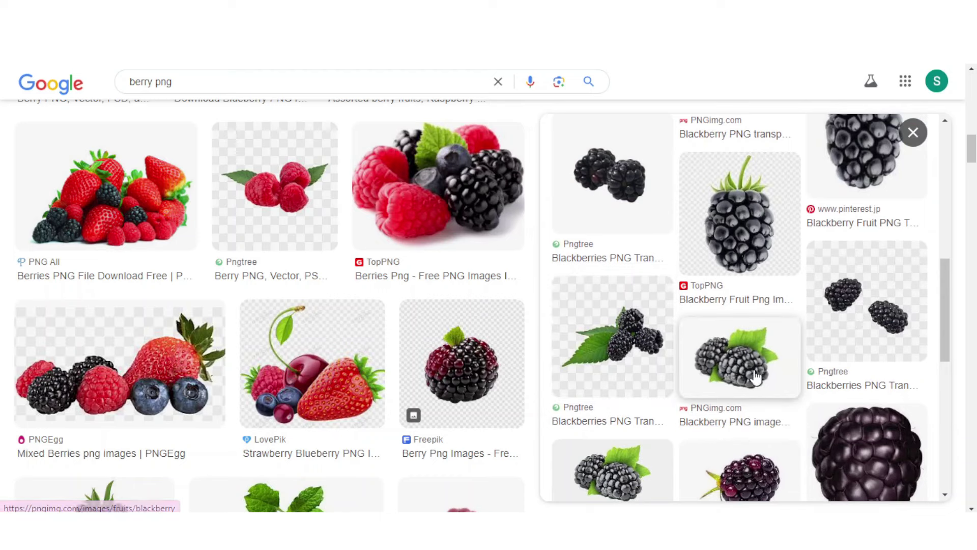
pyautogui.moveTo(743, 362); pyautogui.dragTo(529, 249)
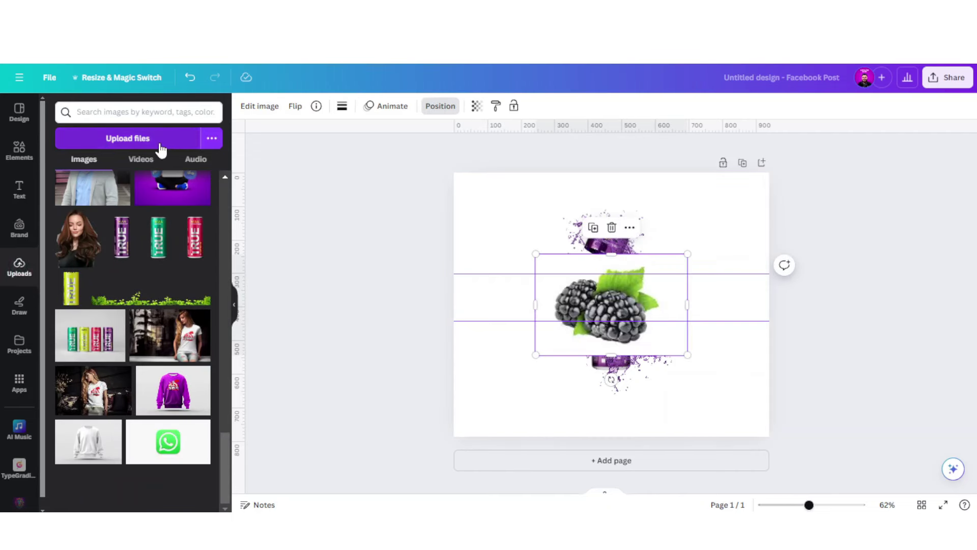
# Remove the leafy blackberry image's background and shrink it beside the bottom can
pyautogui.scroll(5, 99, 308)
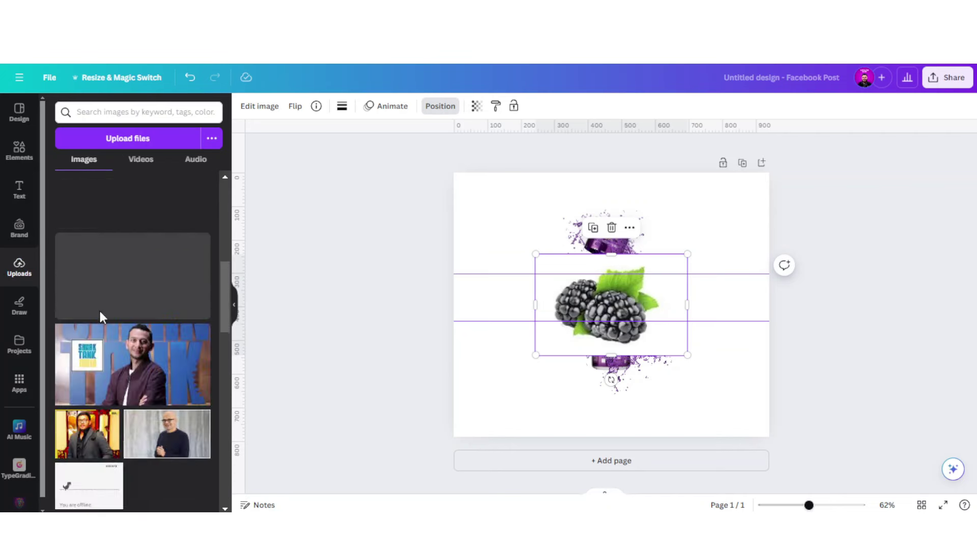
pyautogui.scroll(5, 99, 308)
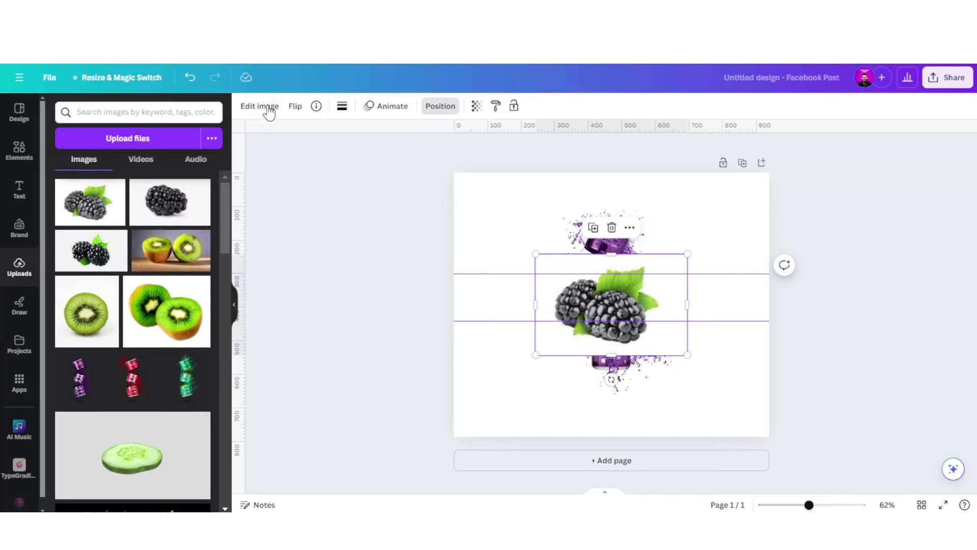
pyautogui.click(269, 107)
pyautogui.click(74, 193)
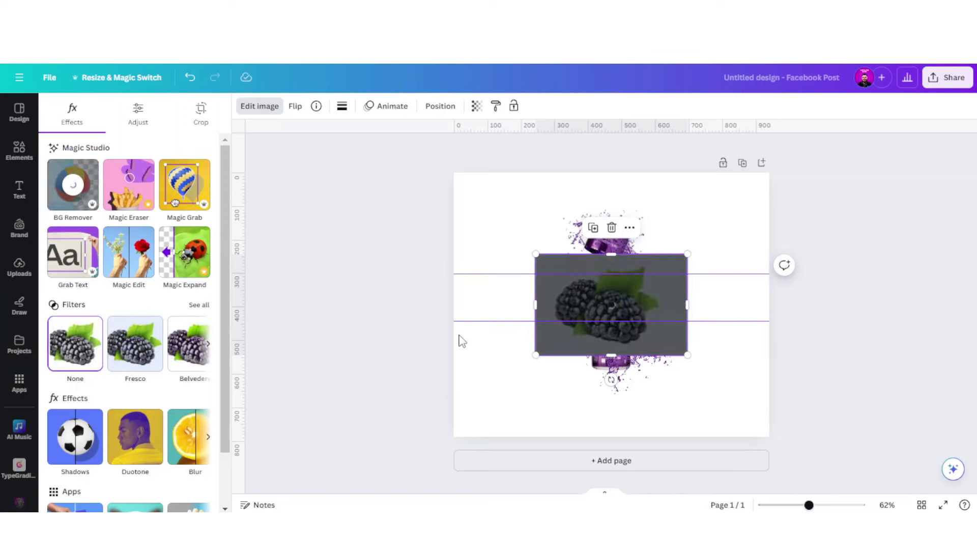
pyautogui.moveTo(618, 304); pyautogui.dragTo(561, 345)
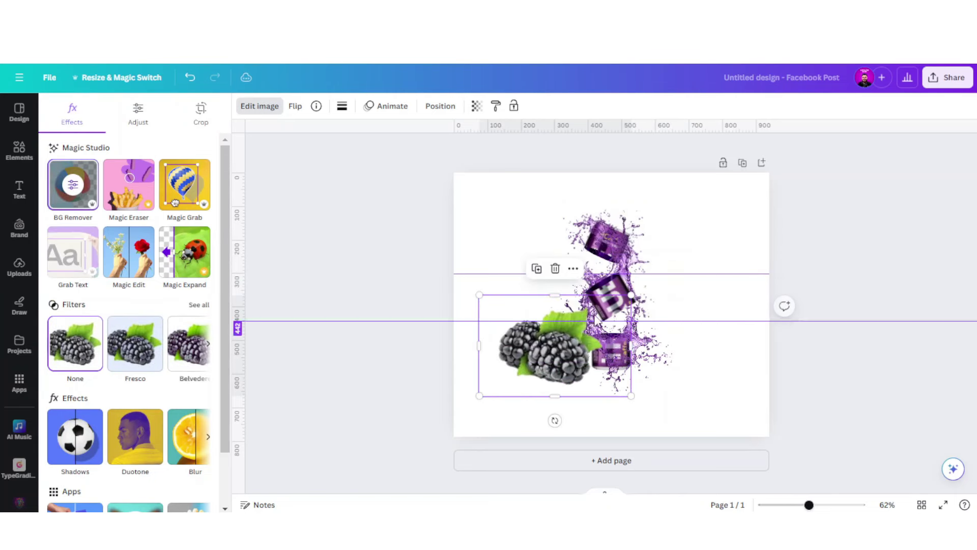
pyautogui.moveTo(627, 297)
pyautogui.mouseDown()
pyautogui.moveTo(534, 361)
pyautogui.moveTo(582, 383)
pyautogui.mouseUp()
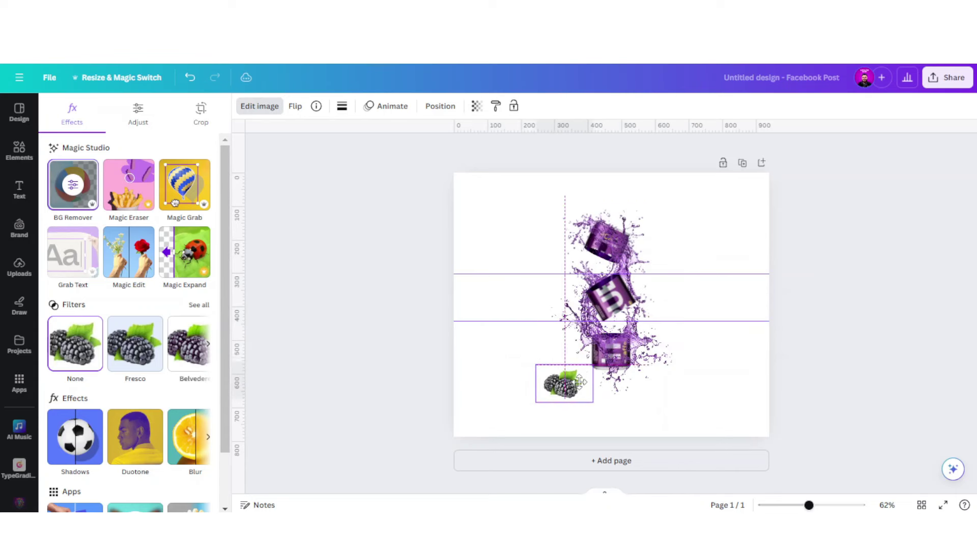
# Add the dark blackberry pair from Uploads, remove its background, and place it right of the bottom can
pyautogui.click(18, 265)
pyautogui.moveTo(170, 203)
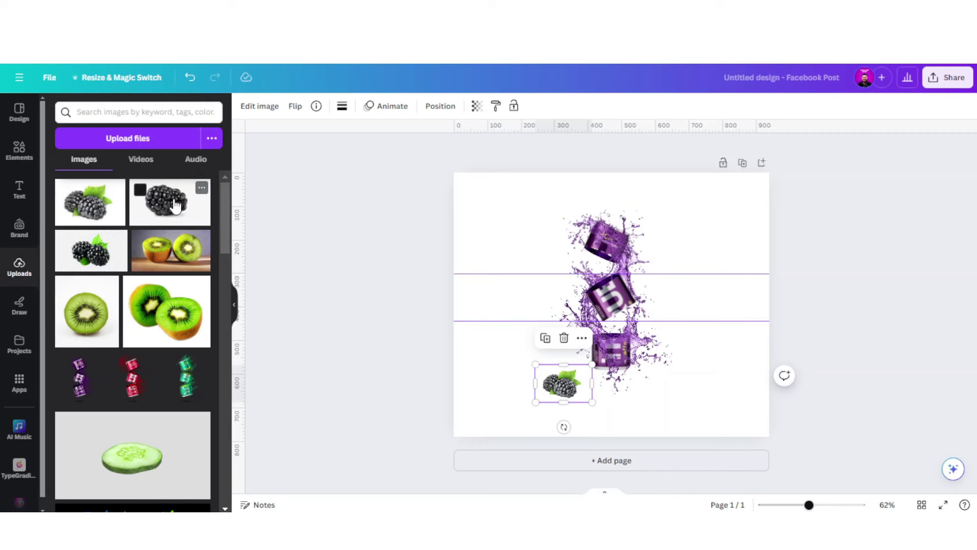
pyautogui.click(175, 206)
pyautogui.click(265, 106)
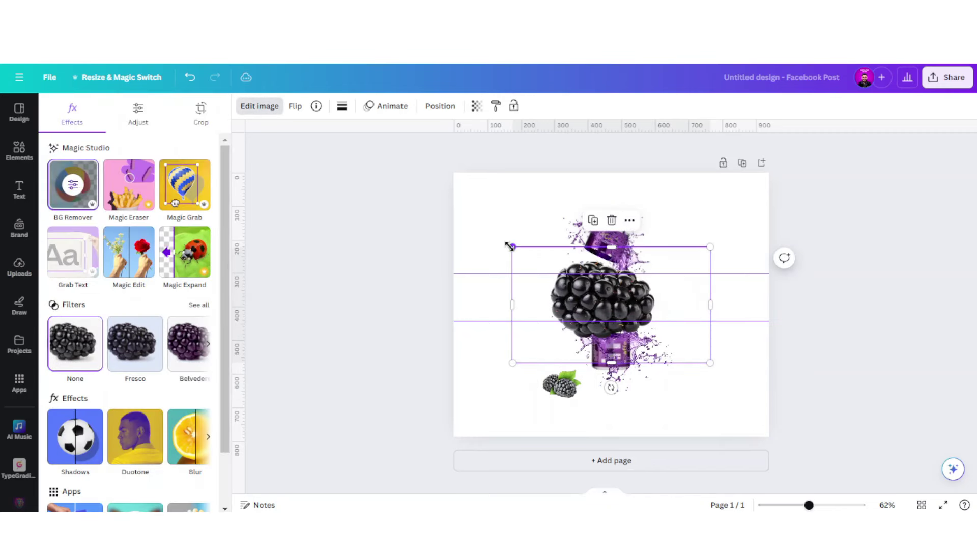
pyautogui.moveTo(511, 246)
pyautogui.mouseDown()
pyautogui.moveTo(669, 339)
pyautogui.moveTo(675, 384)
pyautogui.mouseUp()
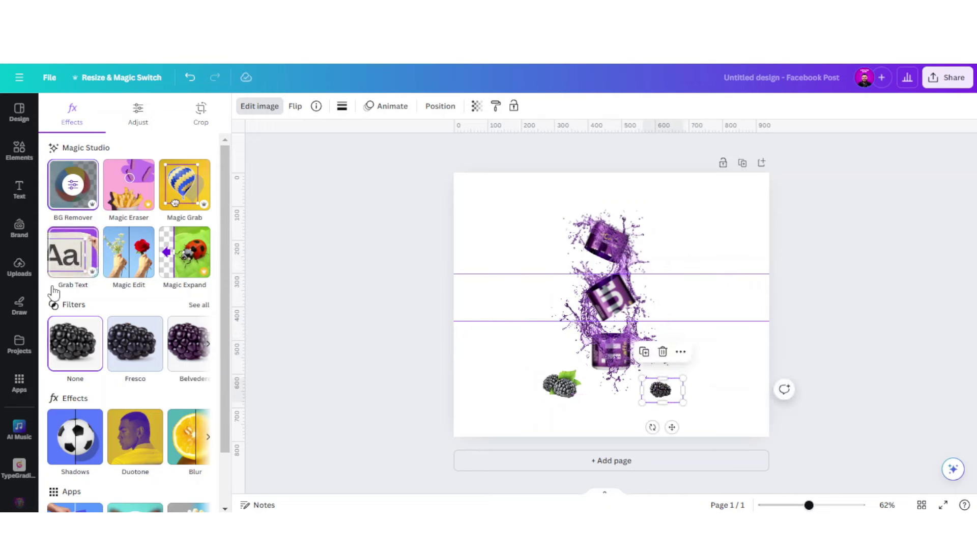
pyautogui.click(19, 266)
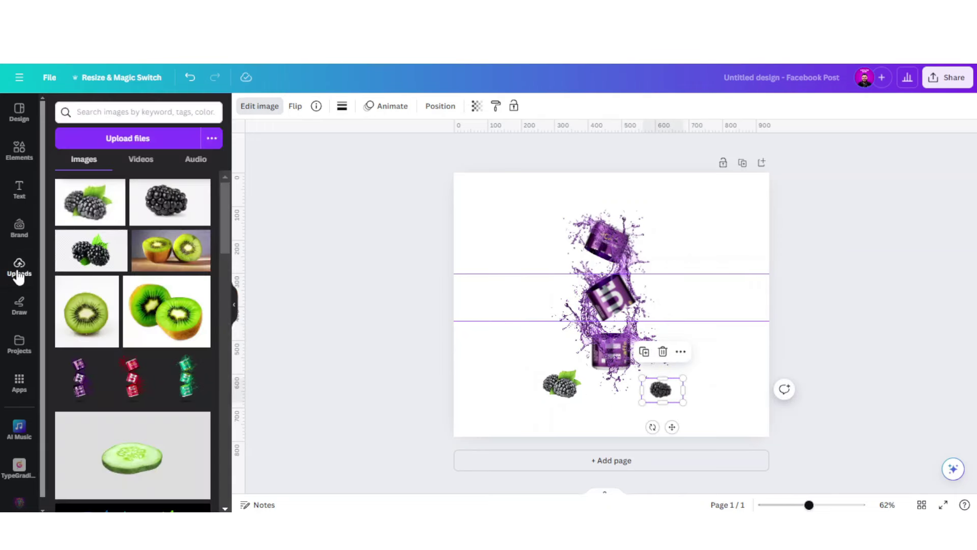
# Add another leafy blackberry cluster from Uploads and settle it beside the lower can
pyautogui.click(95, 259)
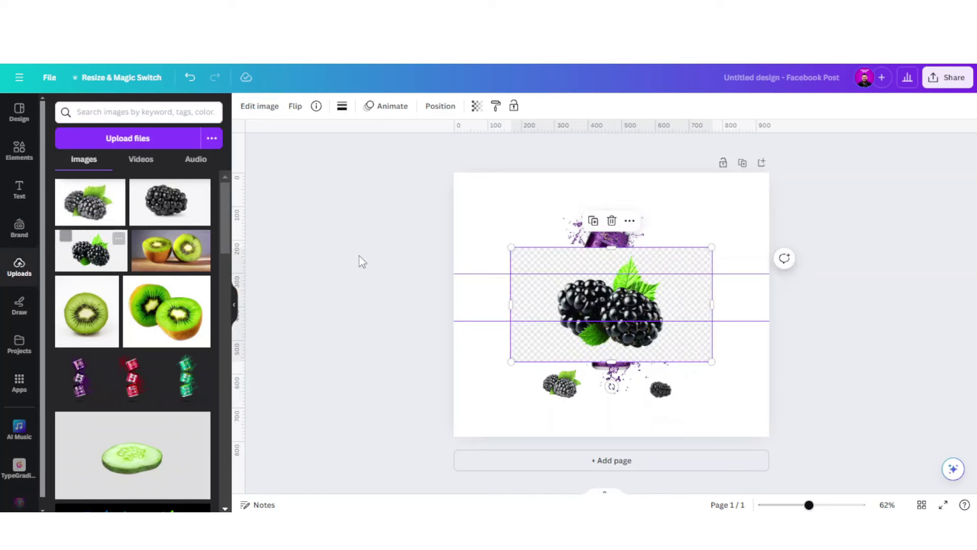
pyautogui.click(252, 107)
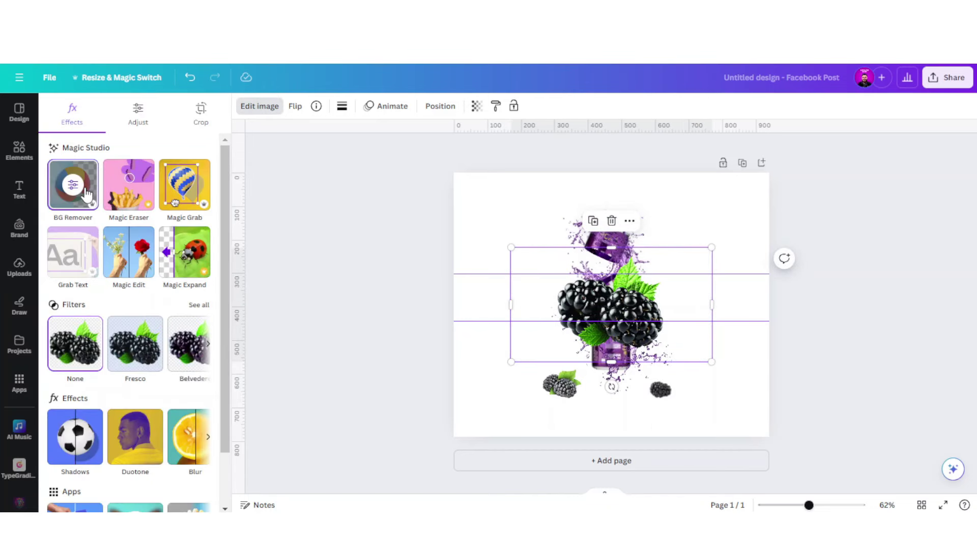
pyautogui.moveTo(711, 249); pyautogui.dragTo(557, 353)
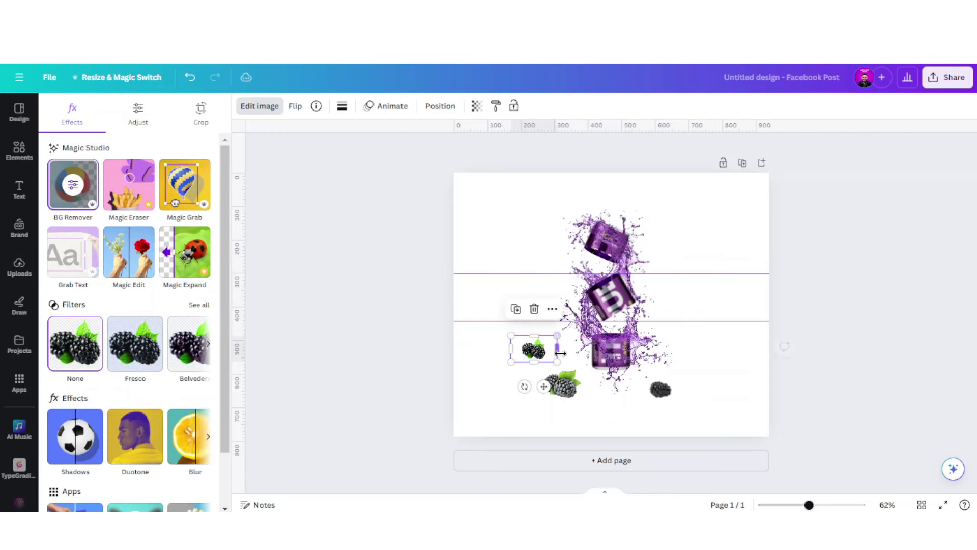
pyautogui.scroll(5, 606, 400)
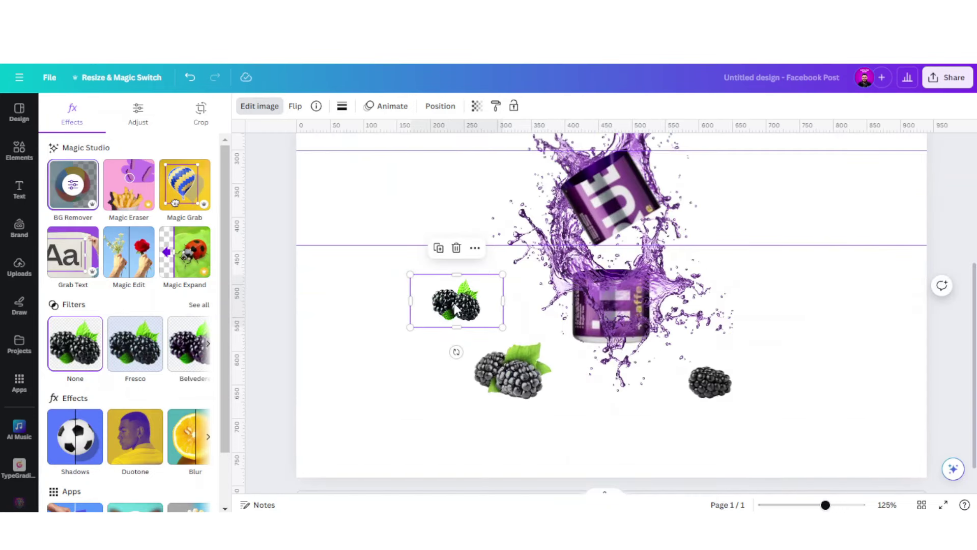
pyautogui.moveTo(455, 308); pyautogui.dragTo(682, 385)
pyautogui.scroll(2, 671, 384)
pyautogui.scroll(-2, 682, 384)
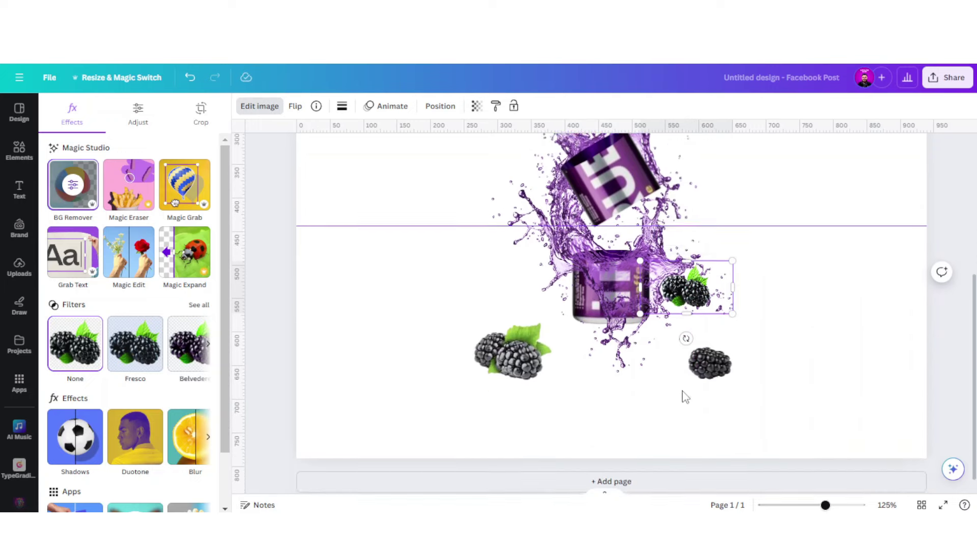
pyautogui.scroll(3, 698, 323)
pyautogui.moveTo(681, 342); pyautogui.dragTo(681, 350)
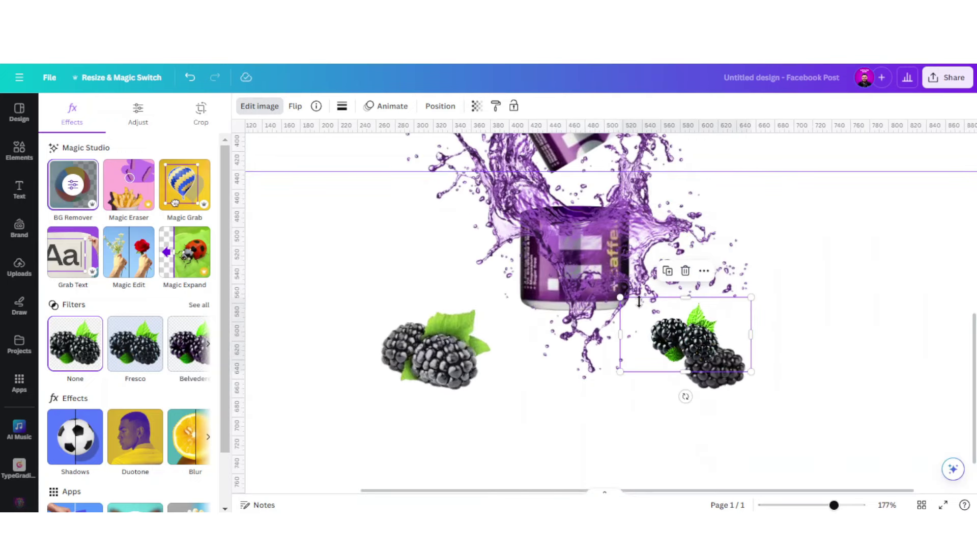
# Enlarge the right blackberry cluster and raise the left cluster to line up with it
pyautogui.moveTo(625, 302); pyautogui.dragTo(570, 271)
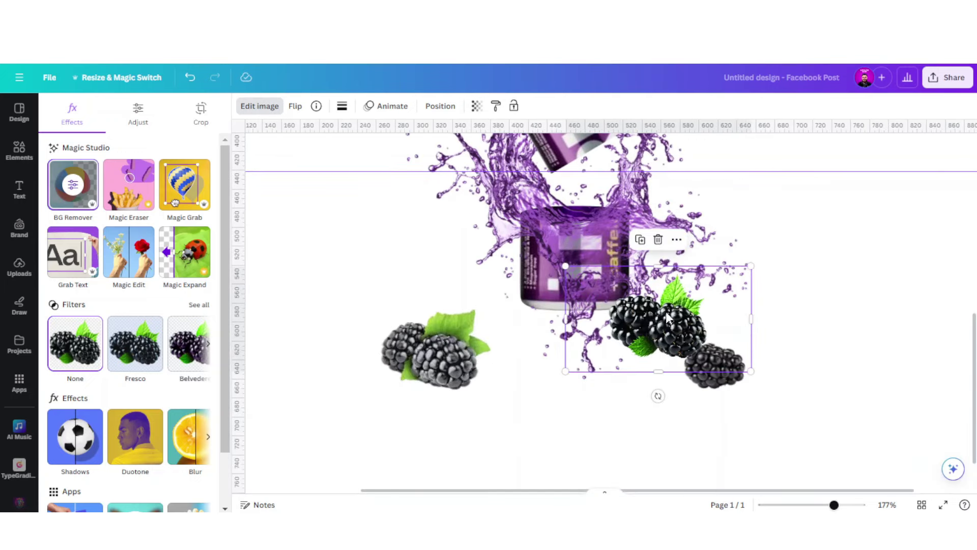
pyautogui.moveTo(665, 311); pyautogui.dragTo(683, 322)
pyautogui.moveTo(733, 376); pyautogui.dragTo(750, 350)
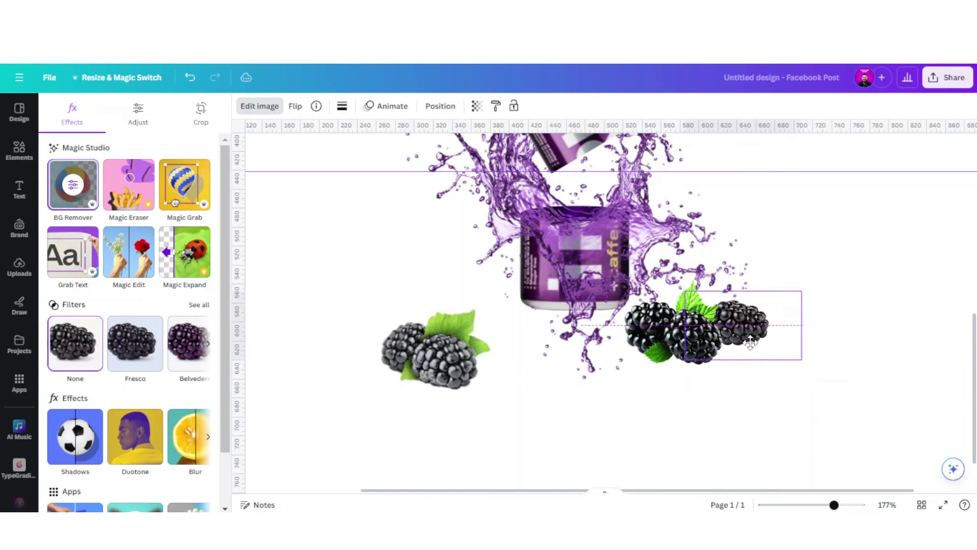
pyautogui.click(468, 378)
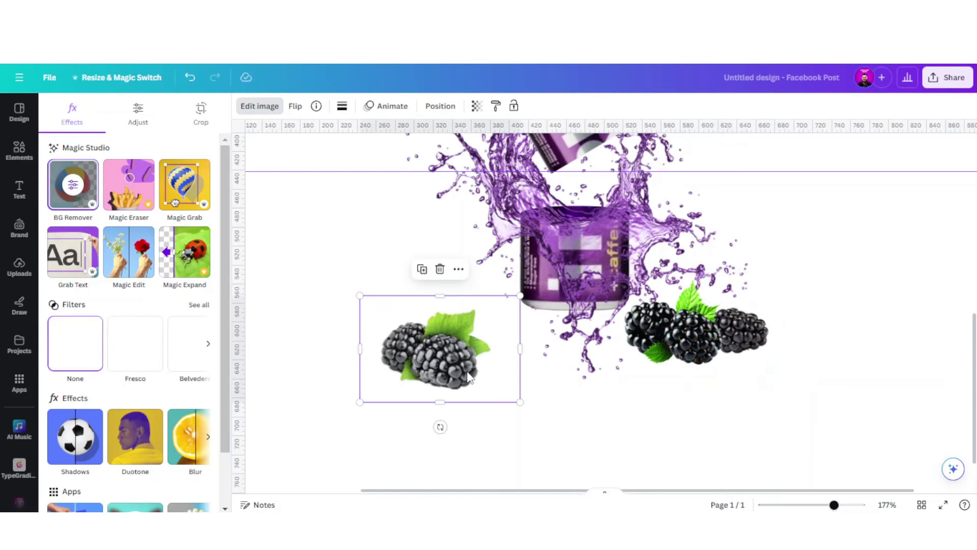
pyautogui.moveTo(469, 376); pyautogui.dragTo(465, 350)
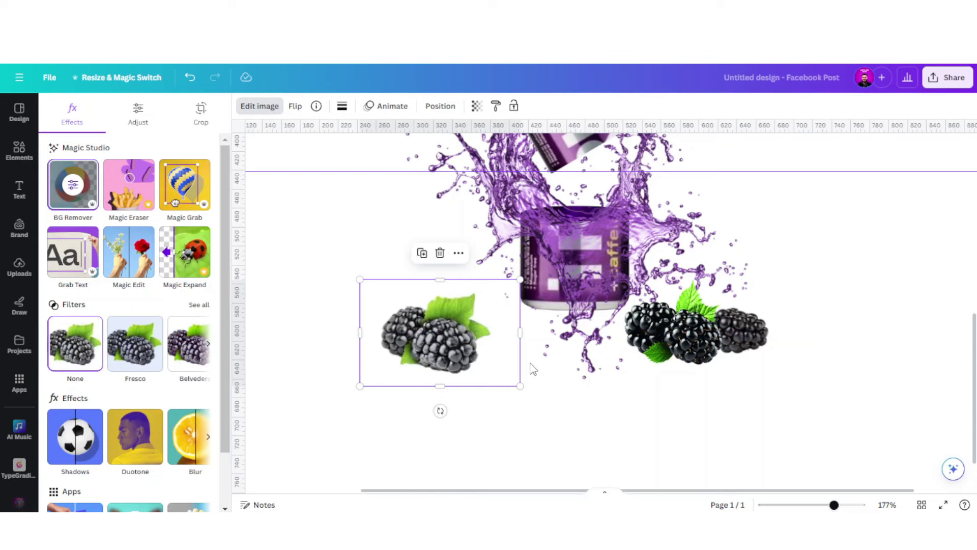
pyautogui.click(694, 401)
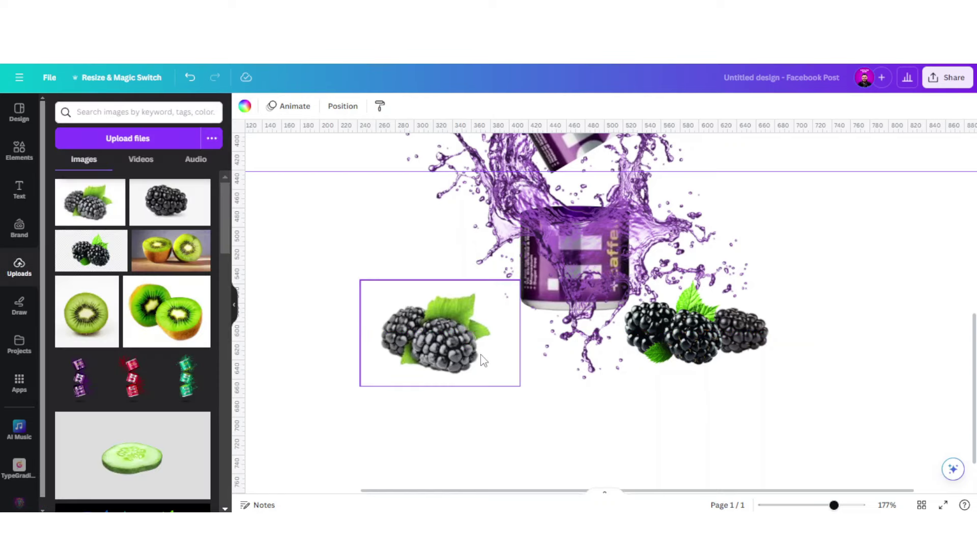
# Search Elements for 'shadow' graphics and add a soft shadow to the design
pyautogui.click(31, 155)
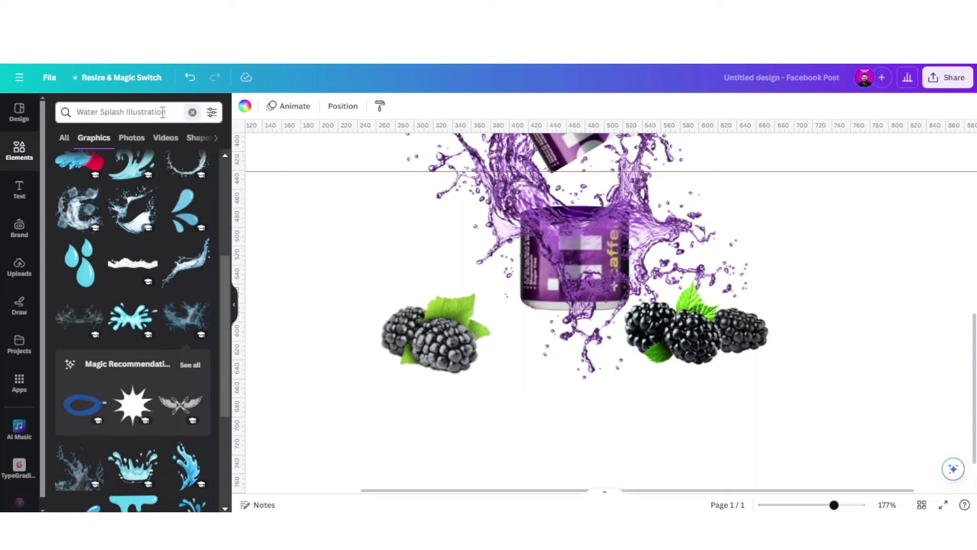
pyautogui.click(193, 112)
pyautogui.write('shad')
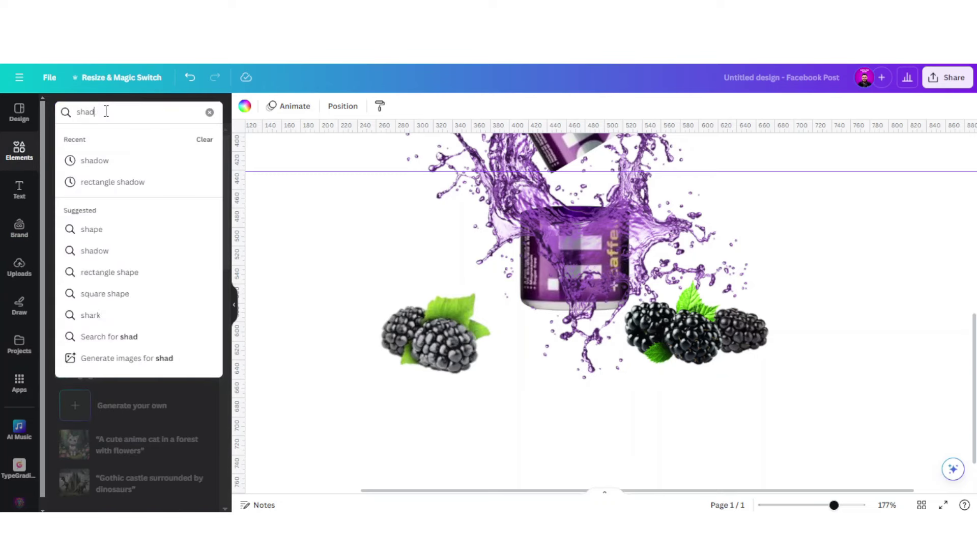
pyautogui.write('ow')
pyautogui.press('Return')
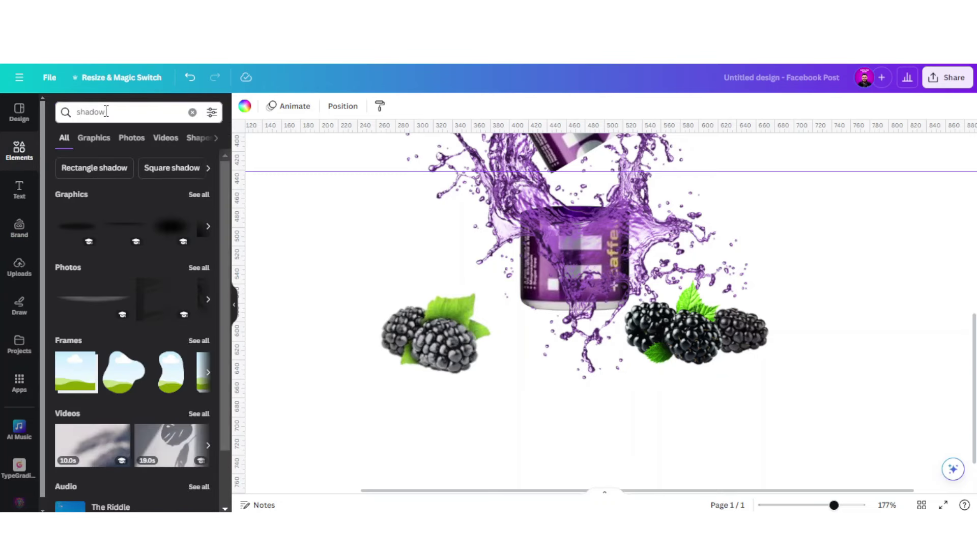
pyautogui.click(97, 137)
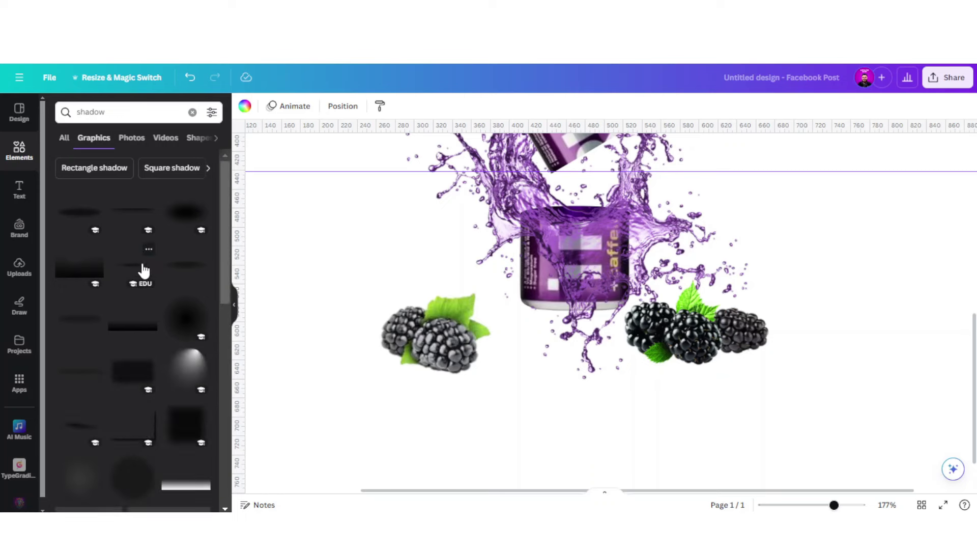
pyautogui.click(144, 270)
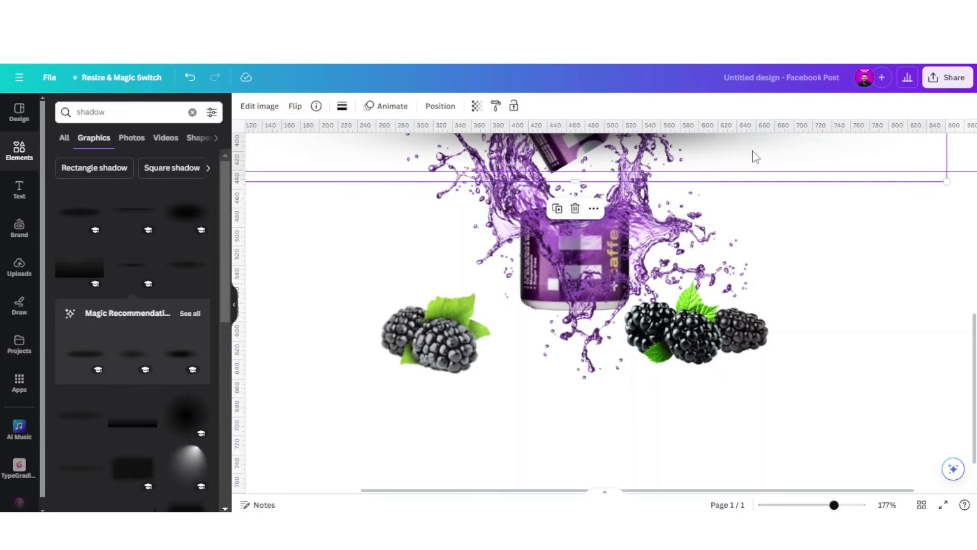
# Resize a shadow under the lower can and place another under the left blackberries
pyautogui.moveTo(756, 157); pyautogui.dragTo(809, 387)
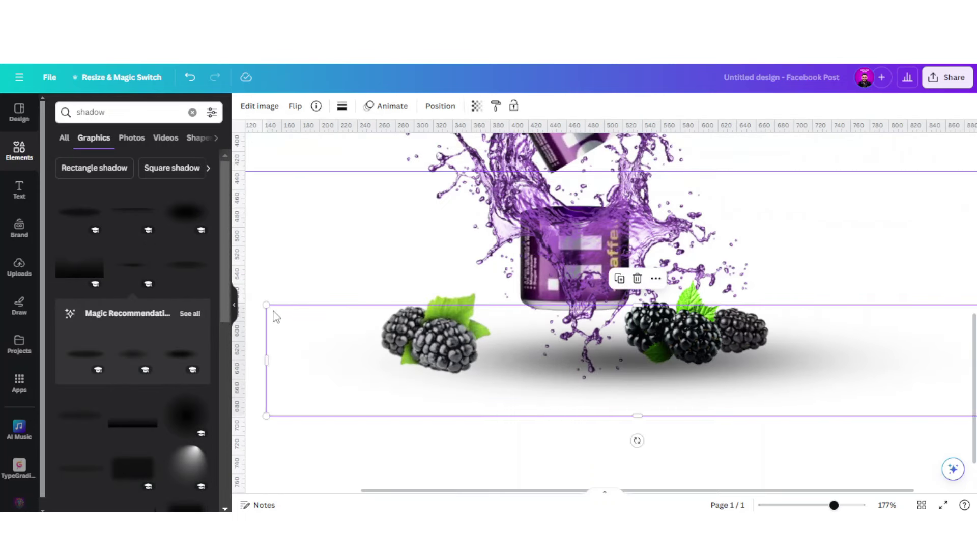
pyautogui.moveTo(264, 303); pyautogui.dragTo(517, 386)
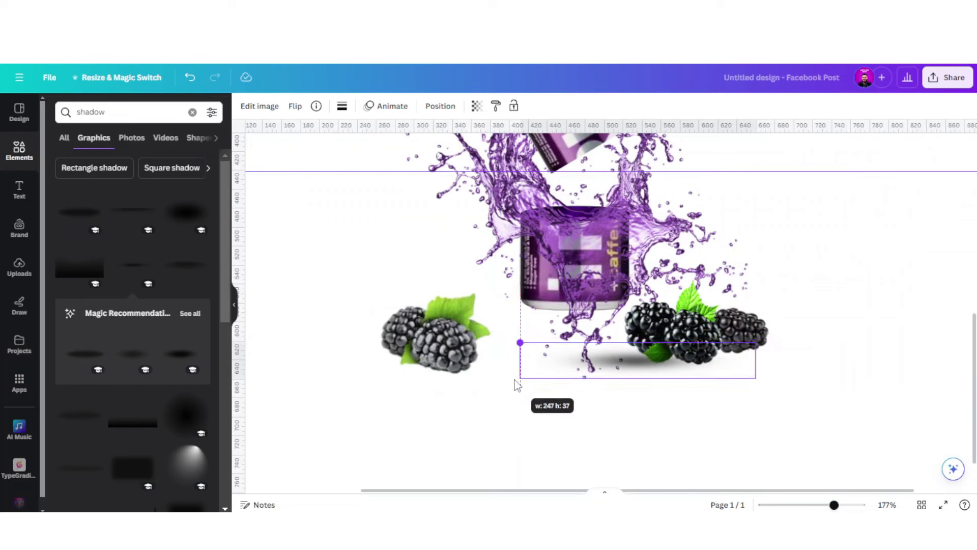
pyautogui.moveTo(728, 355)
pyautogui.mouseDown()
pyautogui.moveTo(715, 371)
pyautogui.moveTo(671, 372)
pyautogui.mouseUp()
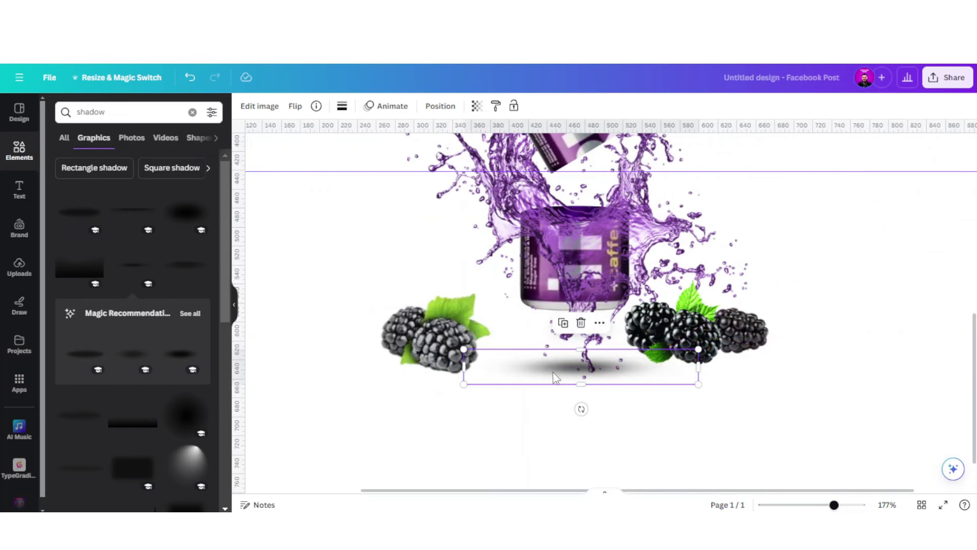
pyautogui.moveTo(673, 375)
pyautogui.mouseDown()
pyautogui.moveTo(527, 401)
pyautogui.moveTo(483, 362)
pyautogui.mouseUp()
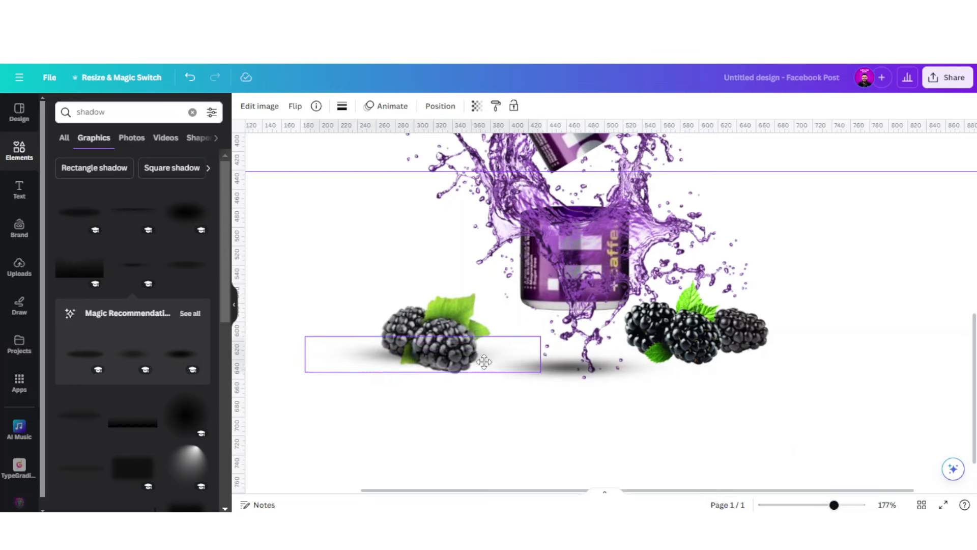
# Shrink a shadow to about 182 × 27 px and tuck it under the right blackberry cluster
pyautogui.click(440, 106)
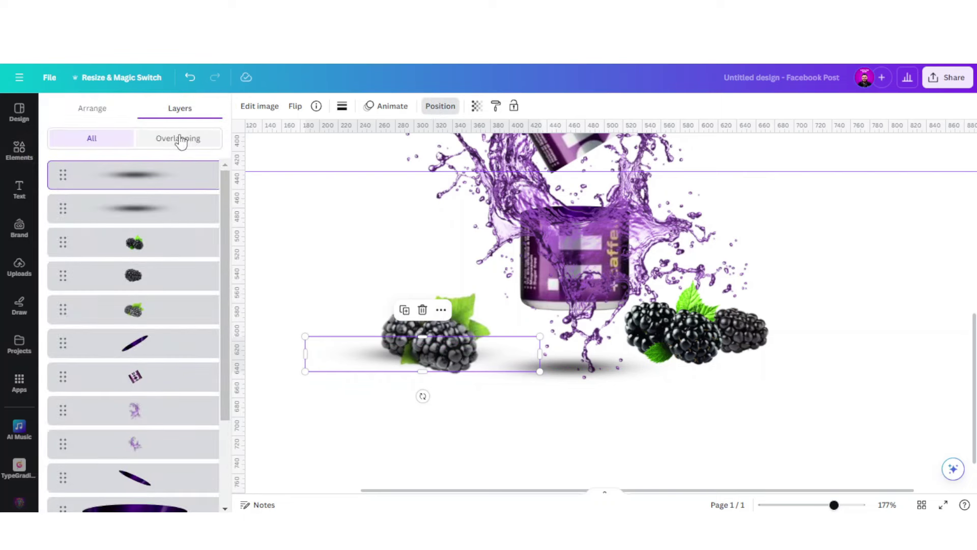
pyautogui.click(96, 108)
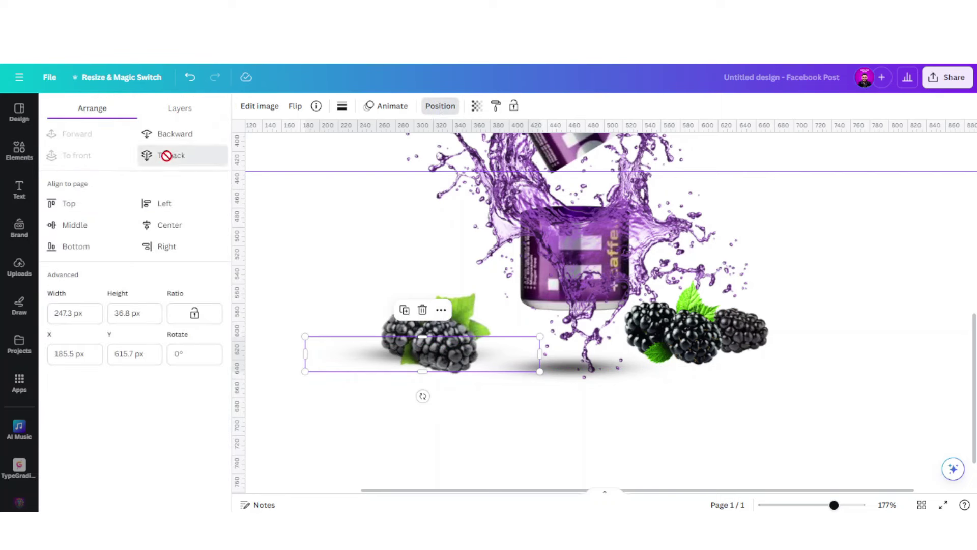
pyautogui.moveTo(344, 356); pyautogui.dragTo(358, 370)
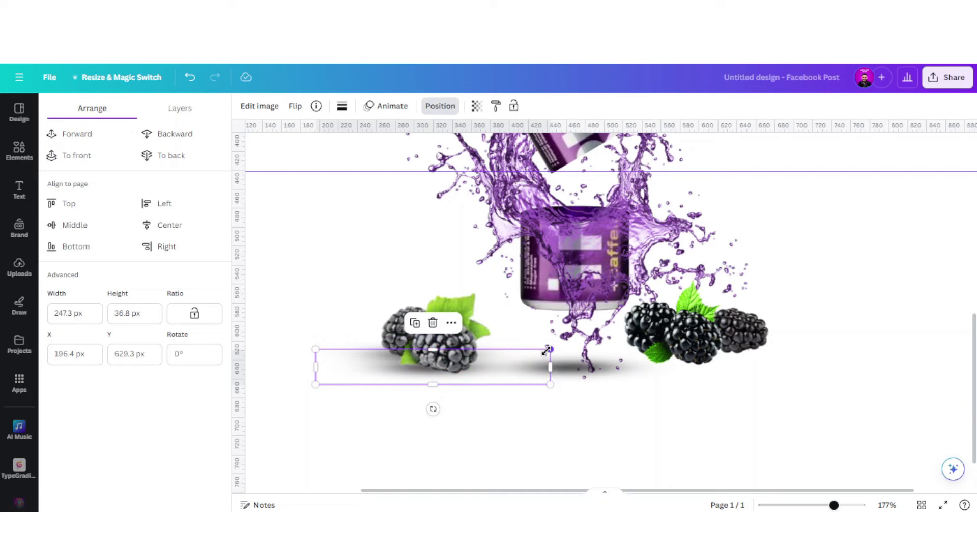
pyautogui.moveTo(546, 350); pyautogui.dragTo(519, 353)
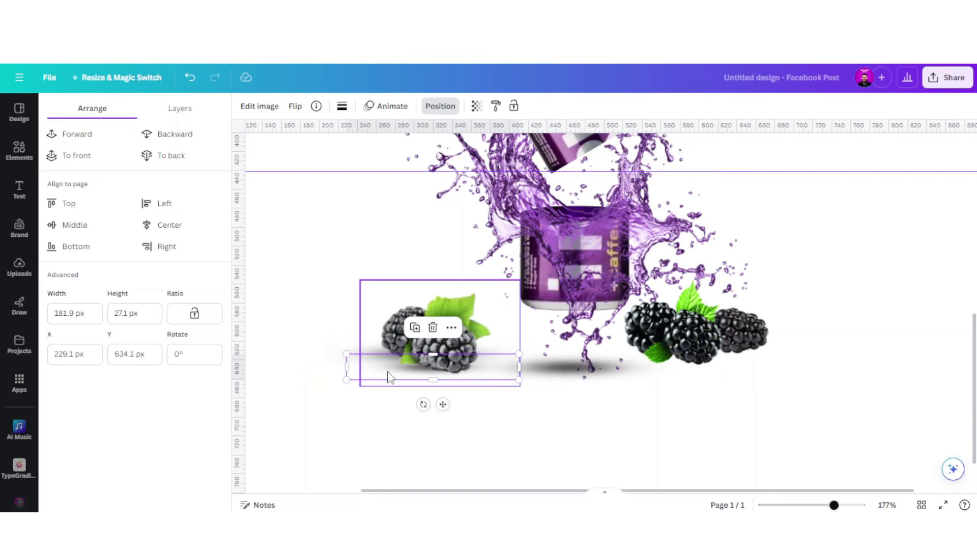
pyautogui.moveTo(365, 377); pyautogui.dragTo(639, 367)
pyautogui.moveTo(768, 360)
pyautogui.mouseDown()
pyautogui.moveTo(804, 351)
pyautogui.moveTo(718, 349)
pyautogui.mouseUp()
pyautogui.click(855, 292)
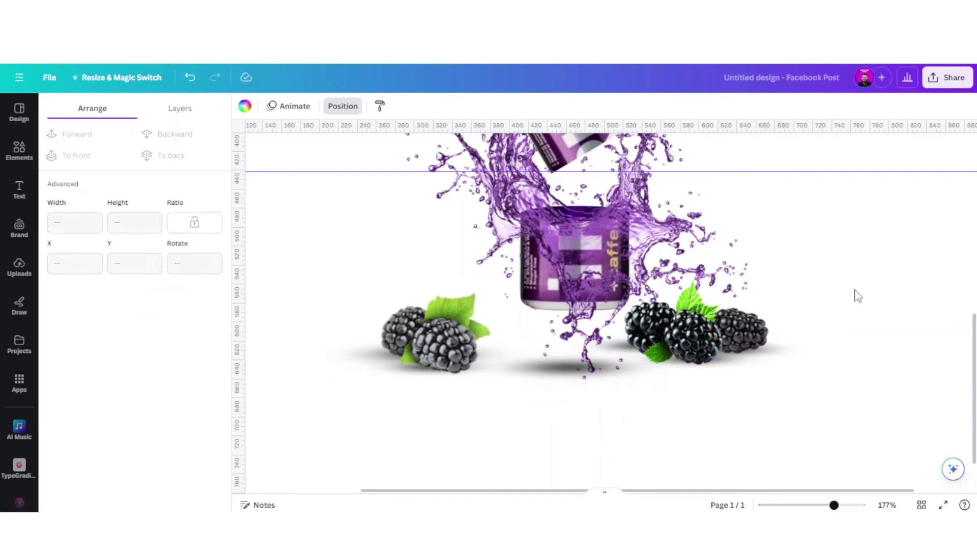
pyautogui.scroll(-2, 855, 292)
pyautogui.scroll(-3, 600, 360)
pyautogui.scroll(-2, 527, 308)
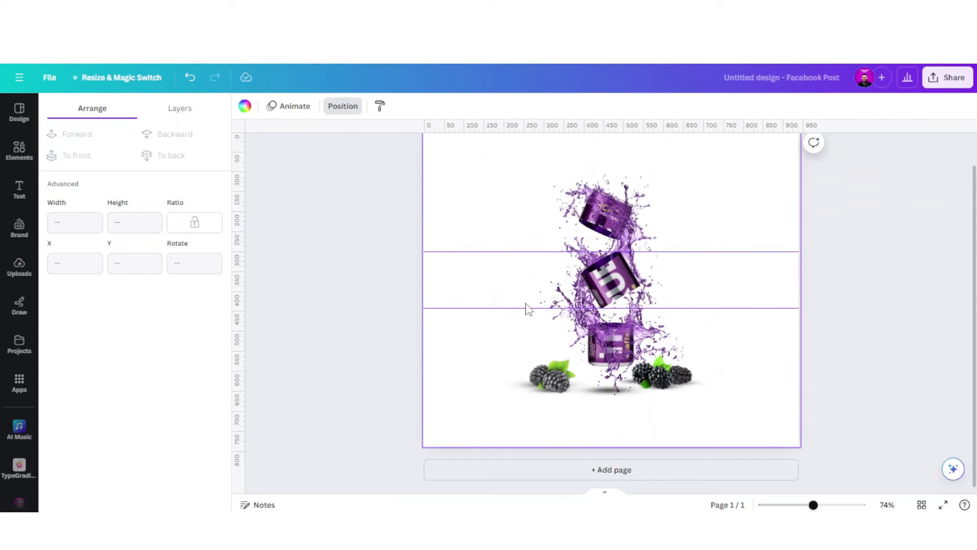
pyautogui.click(942, 505)
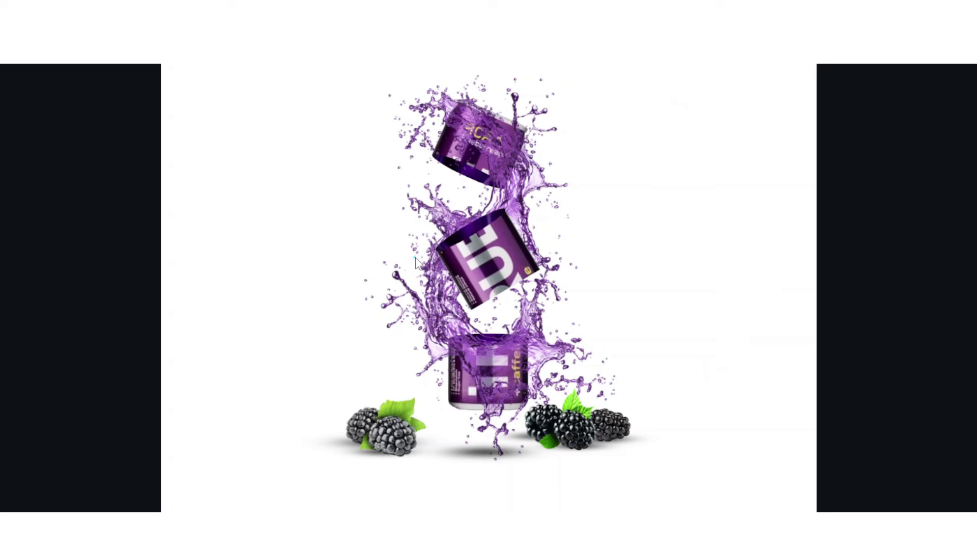
pyautogui.press('Escape')
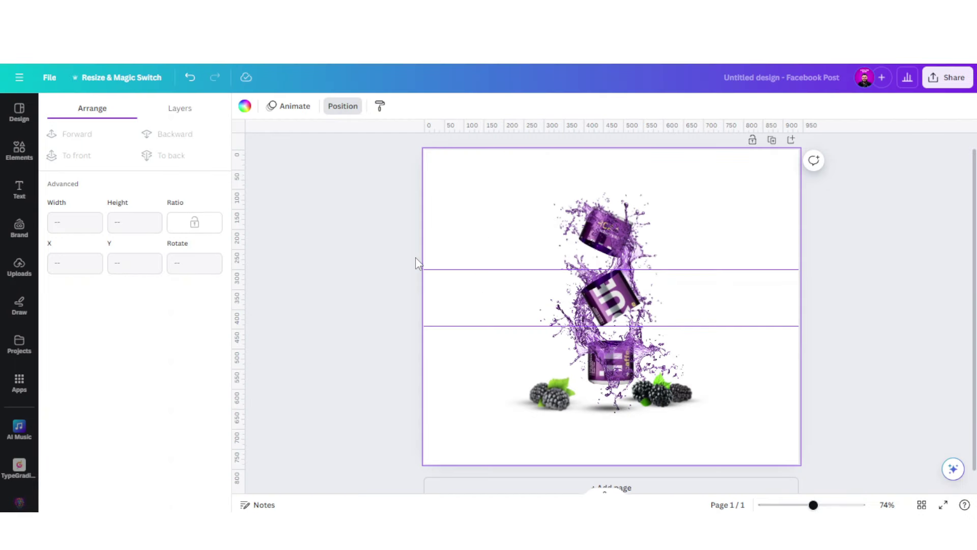
# Nudge the cans and splashes up above the blackberries and preview the post full screen
pyautogui.moveTo(514, 175); pyautogui.dragTo(716, 362)
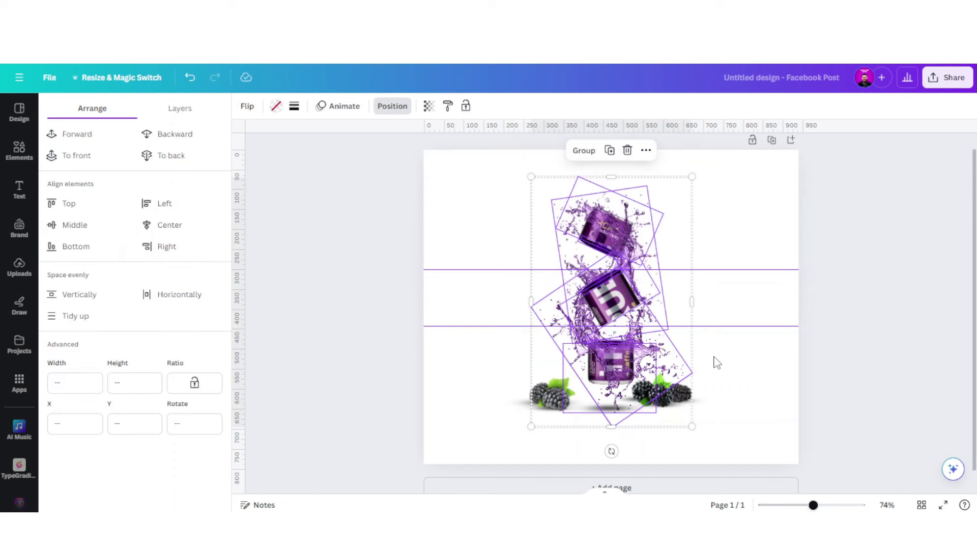
pyautogui.click(717, 362)
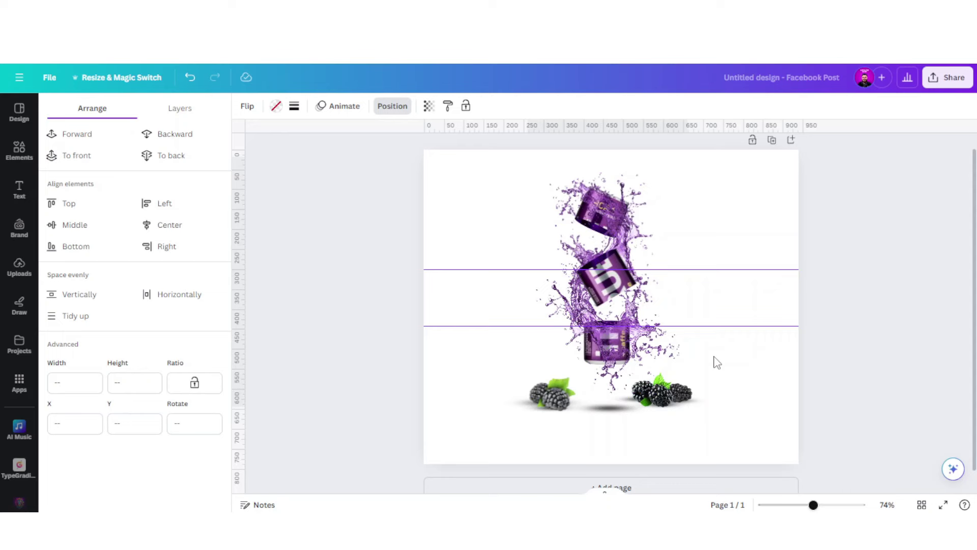
pyautogui.hotkey('ctrl', 'a')
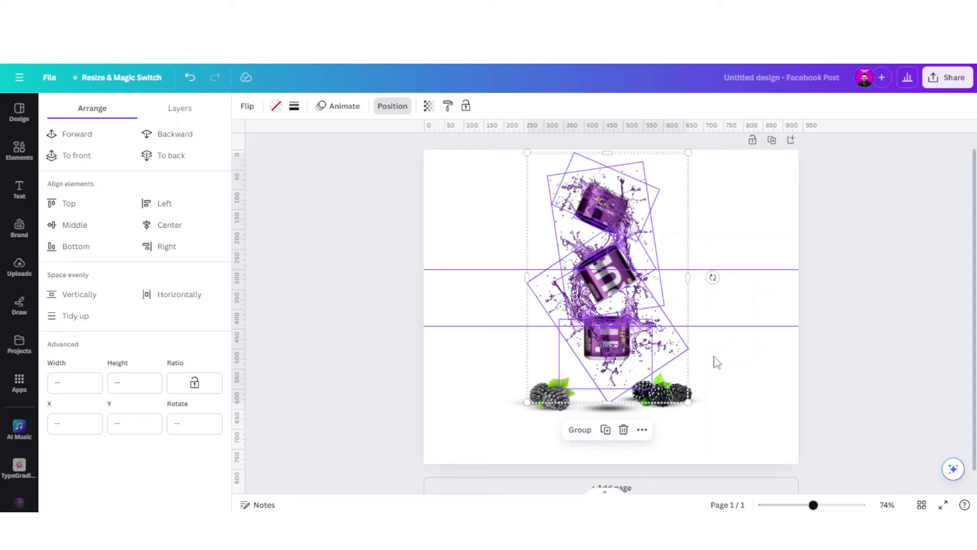
pyautogui.click(716, 362)
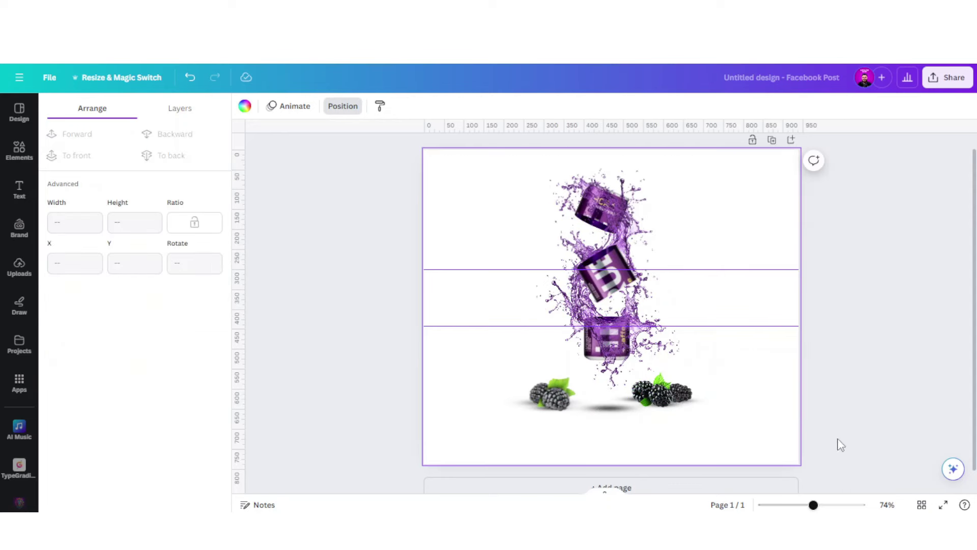
pyautogui.click(943, 504)
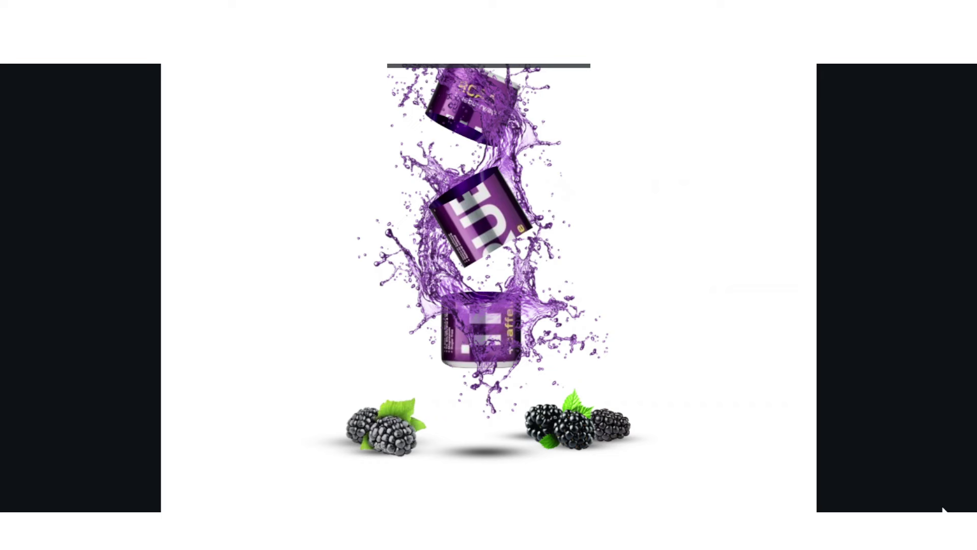